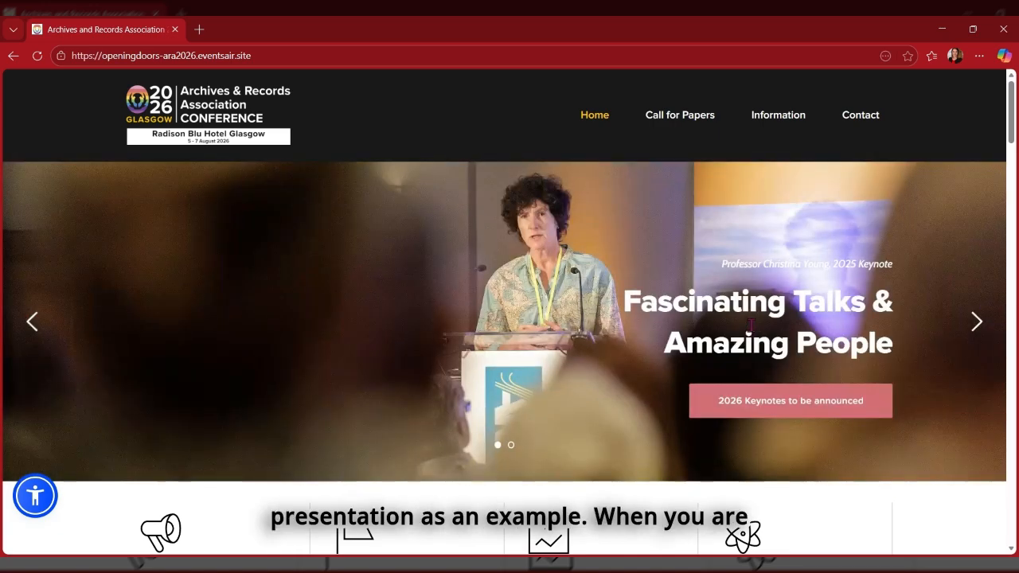
Open the ARA 2026 Call for Papers page and scroll to the Type of Proposal Opportunities box.
{"action": "left_click", "coordinate": [687, 118]}
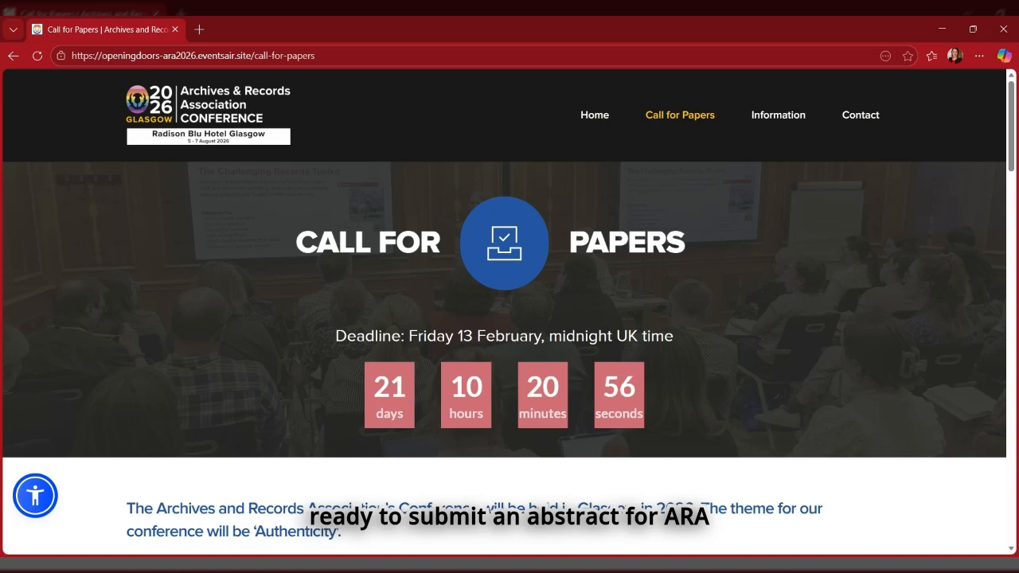
{"action": "scroll", "coordinate": [290, 386], "scroll_direction": "down", "scroll_amount": 5}
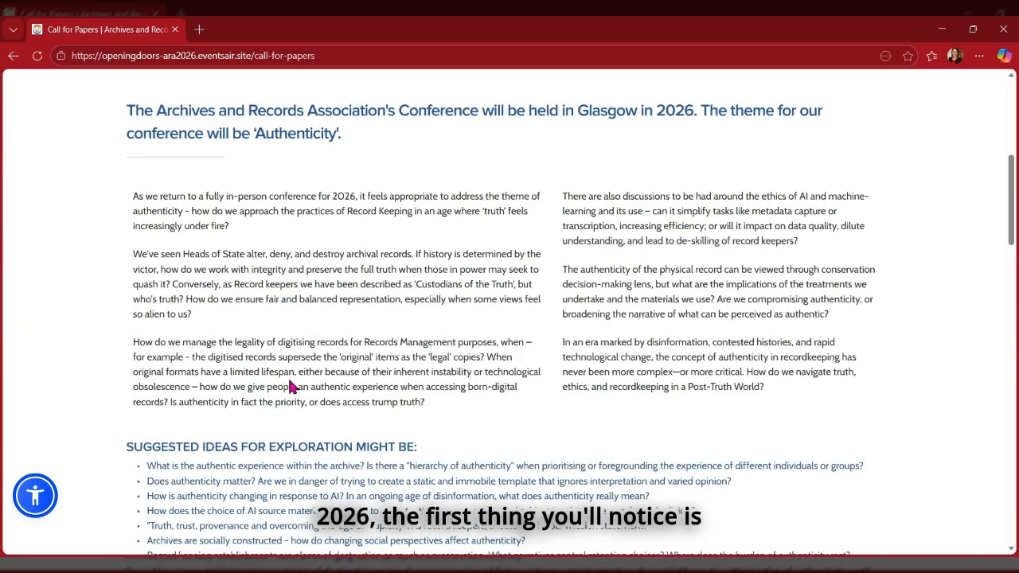
{"action": "scroll", "coordinate": [291, 386], "scroll_direction": "down", "scroll_amount": 3}
{"action": "scroll", "coordinate": [290, 384], "scroll_direction": "down", "scroll_amount": 8}
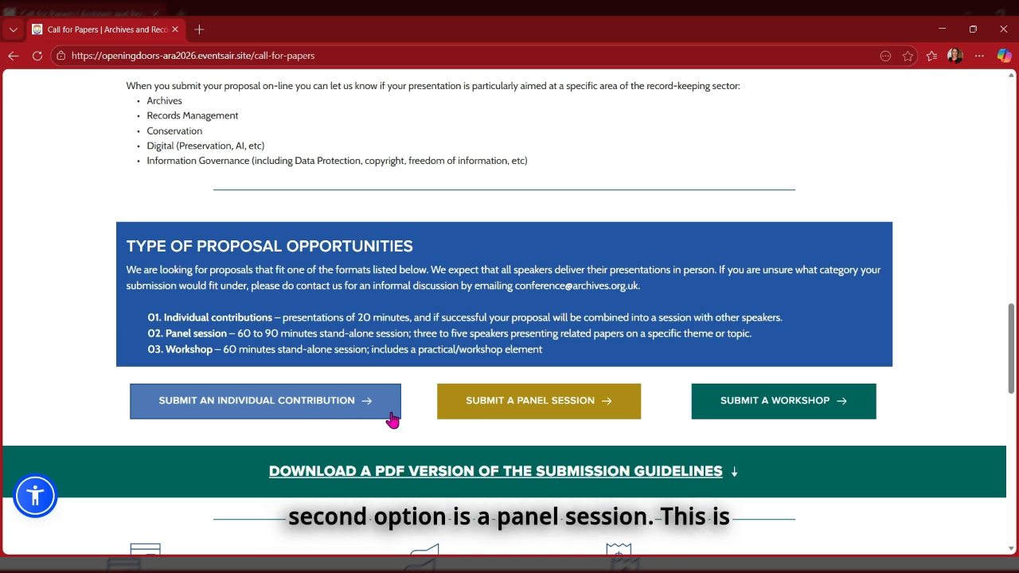
{"action": "left_click", "coordinate": [531, 421]}
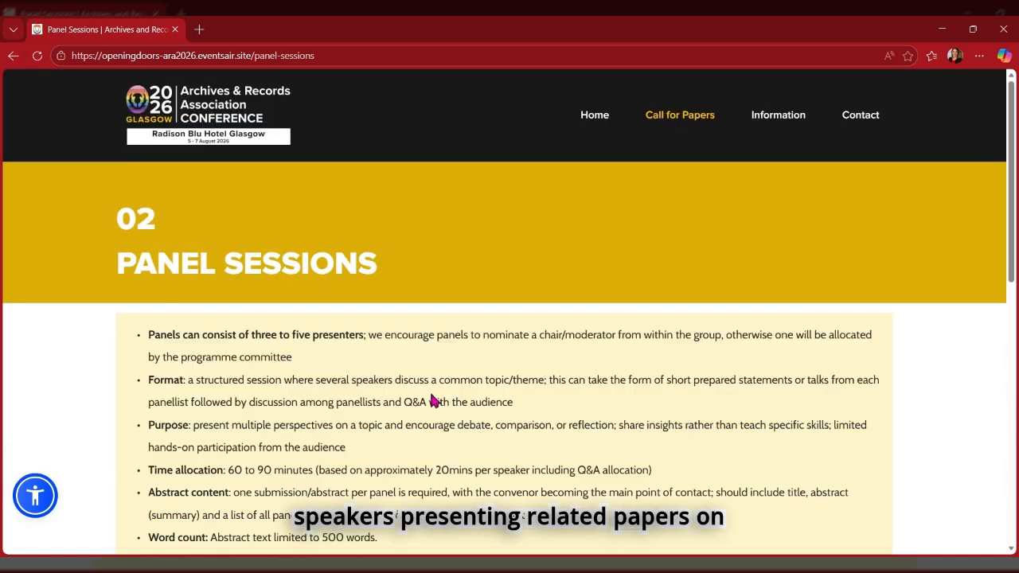
{"action": "scroll", "coordinate": [434, 400], "scroll_direction": "down", "scroll_amount": 3}
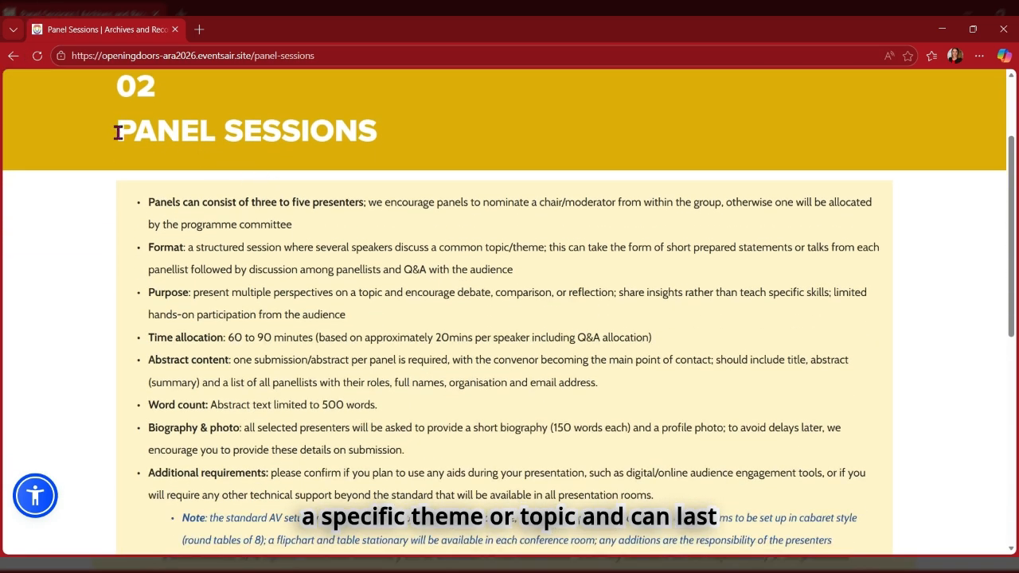
{"action": "left_click", "coordinate": [15, 56]}
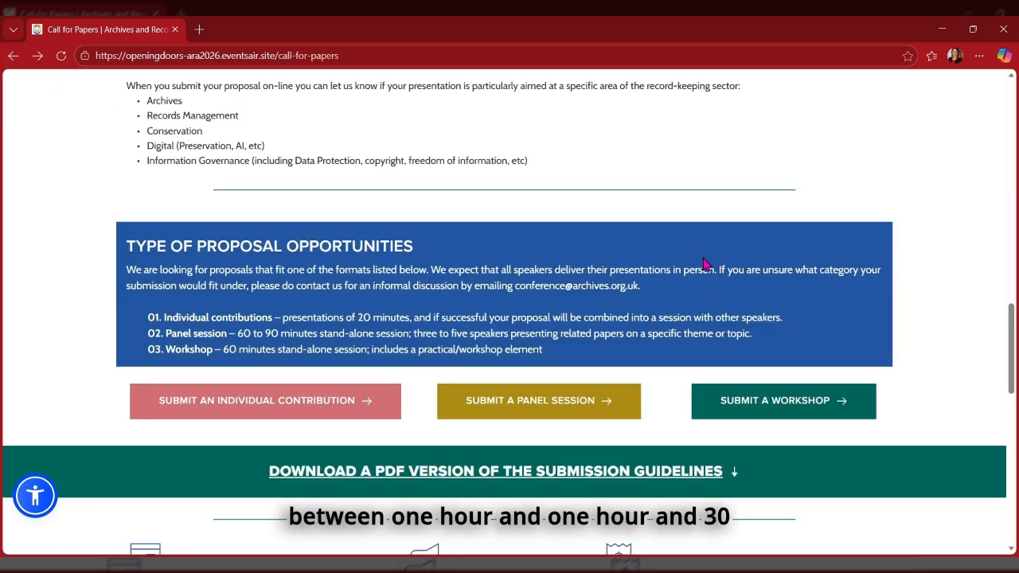
{"action": "left_click", "coordinate": [802, 403]}
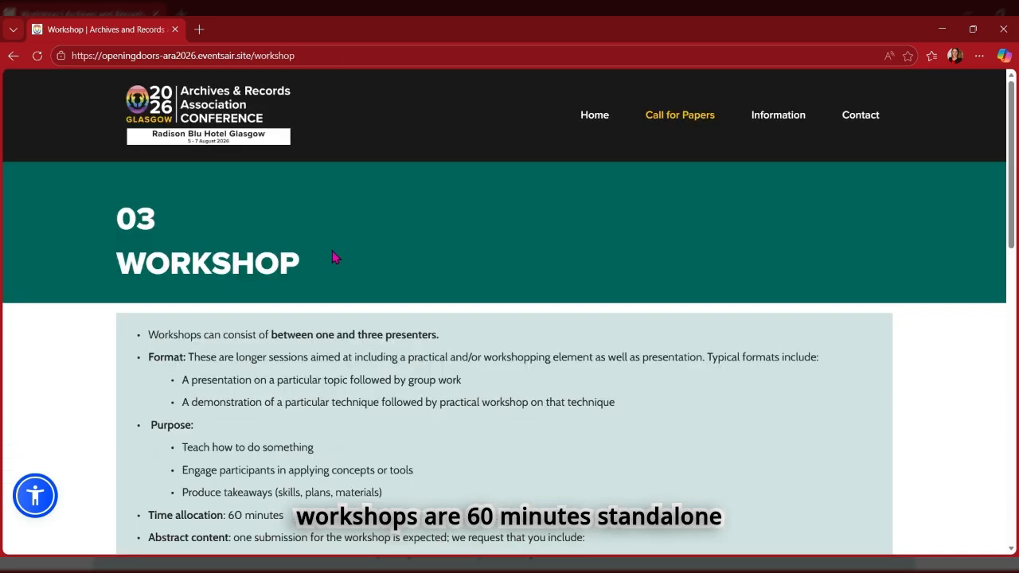
{"action": "scroll", "coordinate": [329, 234], "scroll_direction": "down", "scroll_amount": 3}
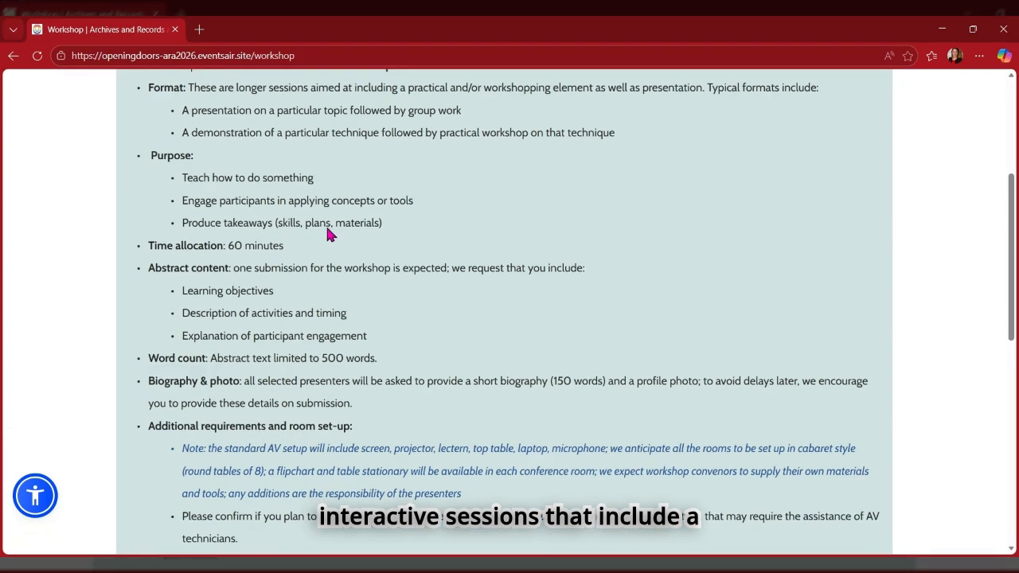
{"action": "scroll", "coordinate": [329, 234], "scroll_direction": "down", "scroll_amount": 3}
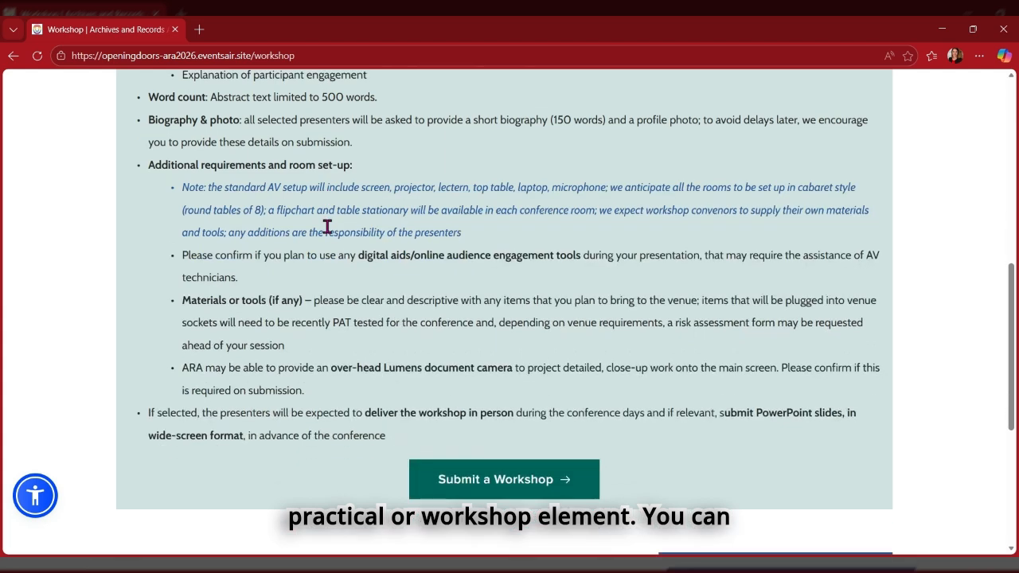
{"action": "scroll", "coordinate": [327, 226], "scroll_direction": "up", "scroll_amount": 3}
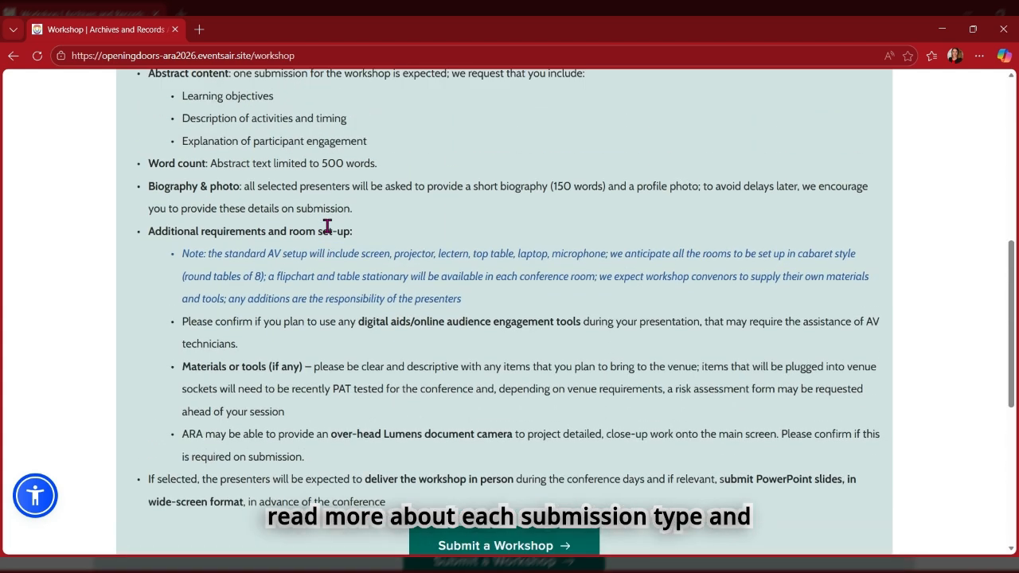
{"action": "scroll", "coordinate": [314, 223], "scroll_direction": "up", "scroll_amount": 2}
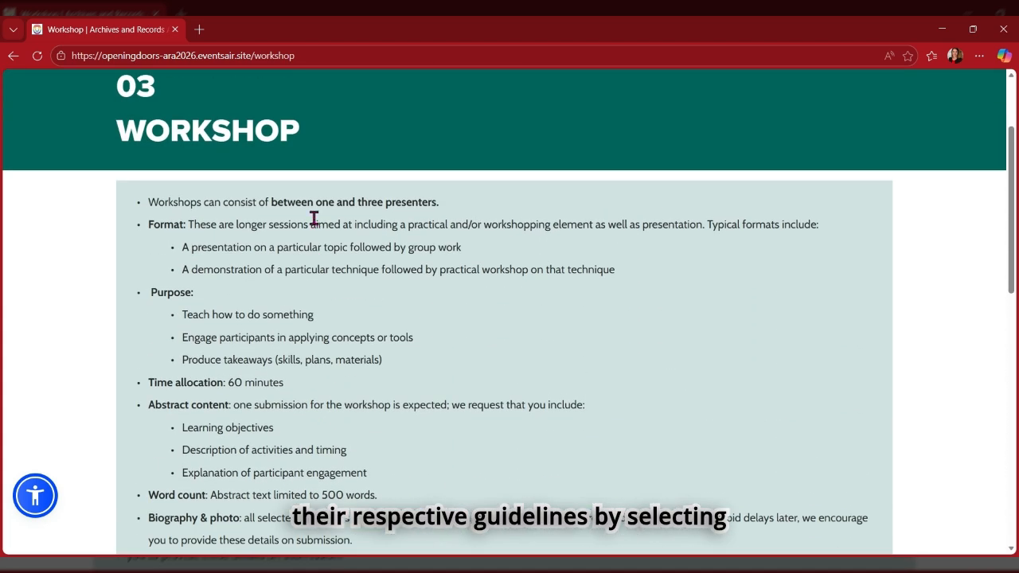
{"action": "left_click", "coordinate": [12, 55]}
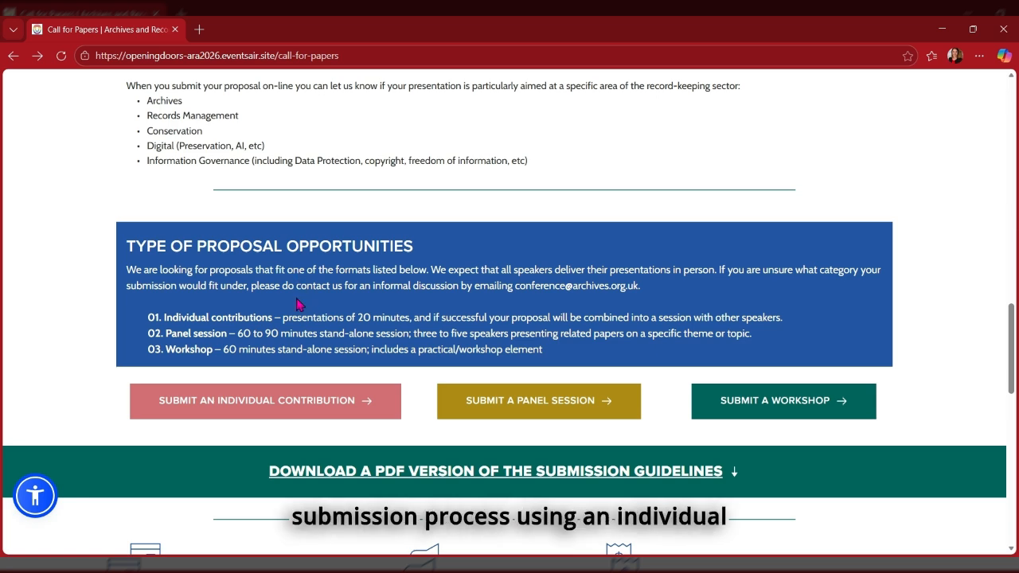
Go from the individual contribution guidelines to the Submit Individual Papers portal sign-in.
{"action": "left_click", "coordinate": [275, 408]}
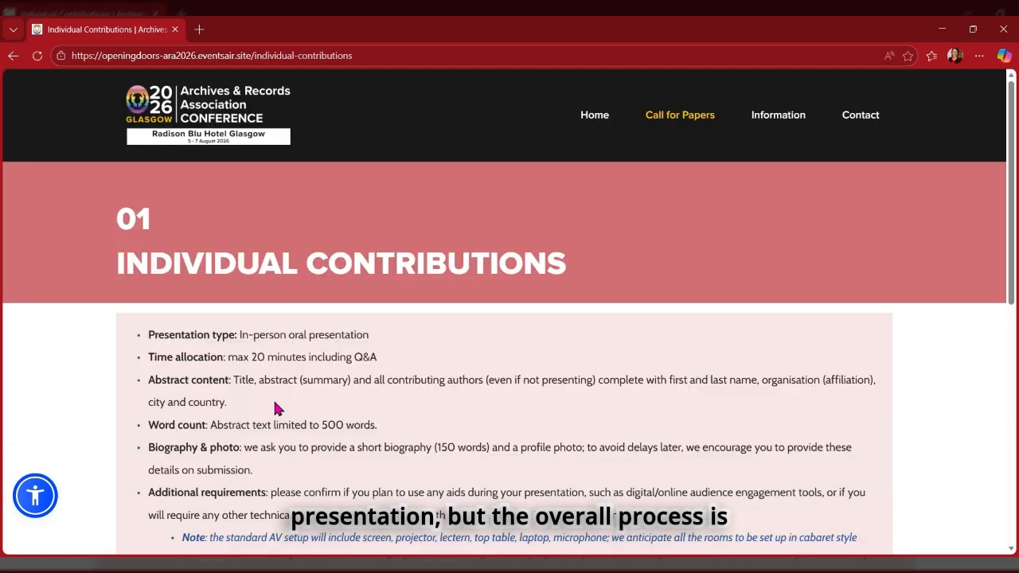
{"action": "scroll", "coordinate": [276, 407], "scroll_direction": "down", "scroll_amount": 3}
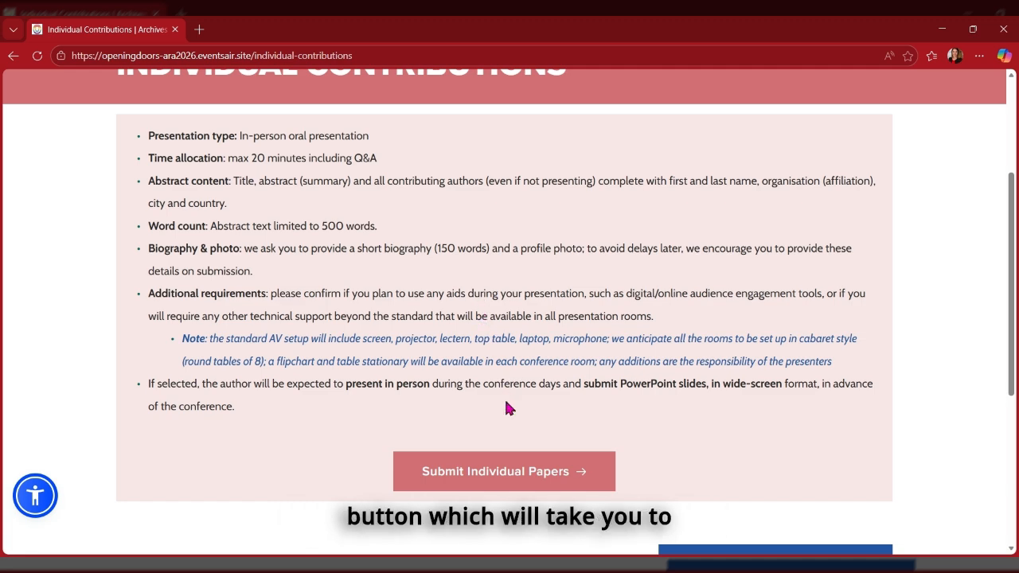
{"action": "left_click", "coordinate": [499, 476]}
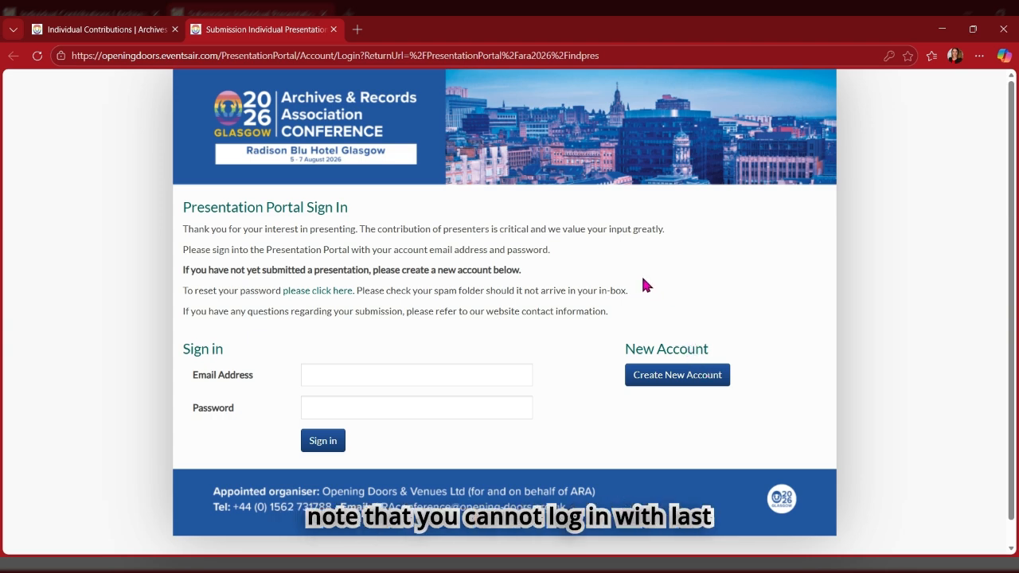
Create a new portal account with the presenter's email address entered twice and a confirmed password.
{"action": "left_click", "coordinate": [686, 379]}
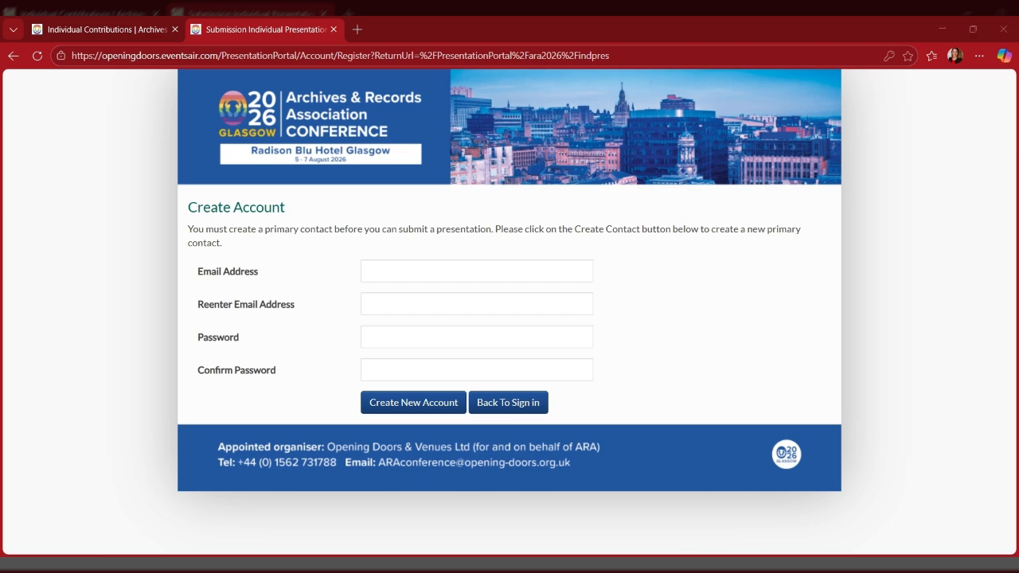
{"action": "left_click", "coordinate": [443, 265]}
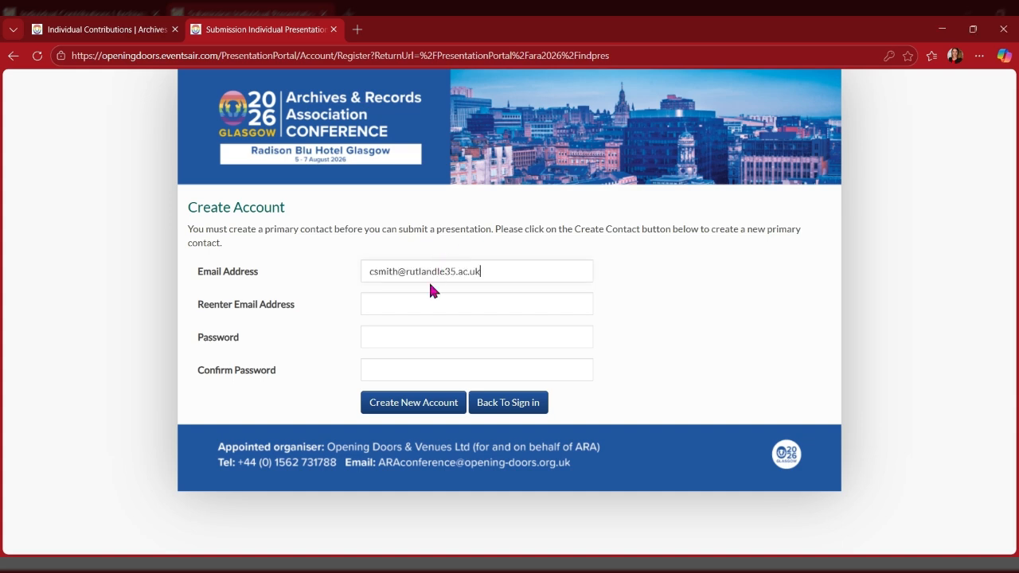
{"action": "left_click", "coordinate": [376, 307]}
{"action": "key", "text": "ctrl+v"}
{"action": "left_click", "coordinate": [376, 333]}
{"action": "key", "text": "ctrl+v"}
{"action": "left_click", "coordinate": [380, 371]}
{"action": "key", "text": "ctrl+v"}
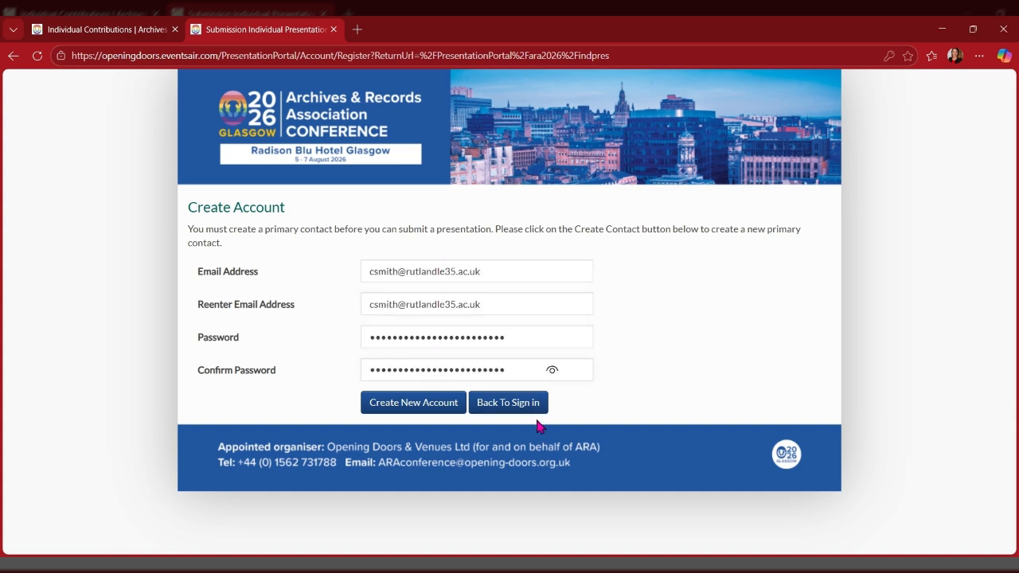
{"action": "left_click", "coordinate": [417, 403]}
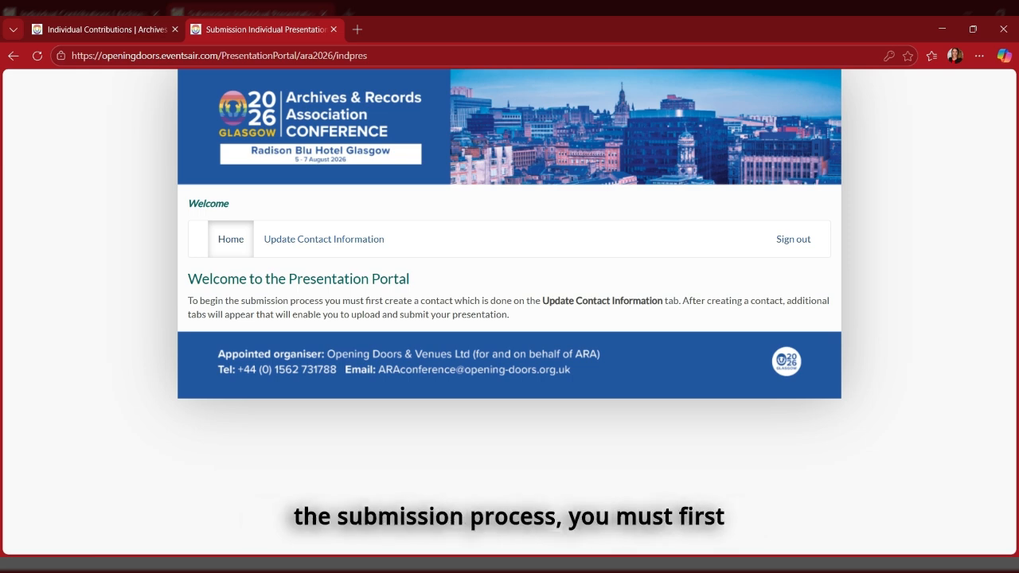
Start the primary contact with title Ms and the presenter's first and last name.
{"action": "left_click", "coordinate": [330, 242]}
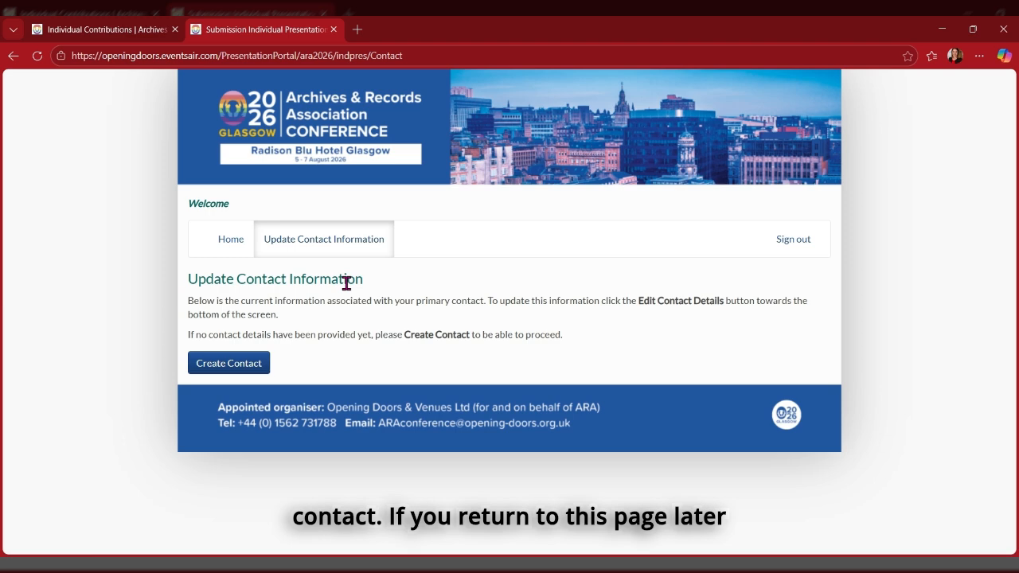
{"action": "left_click", "coordinate": [242, 371]}
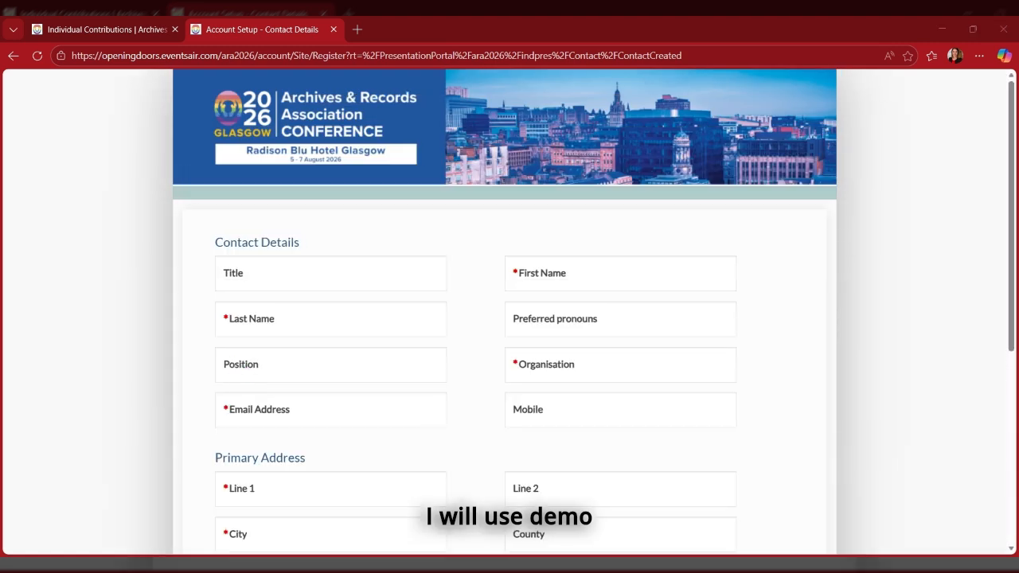
{"action": "left_click", "coordinate": [278, 278]}
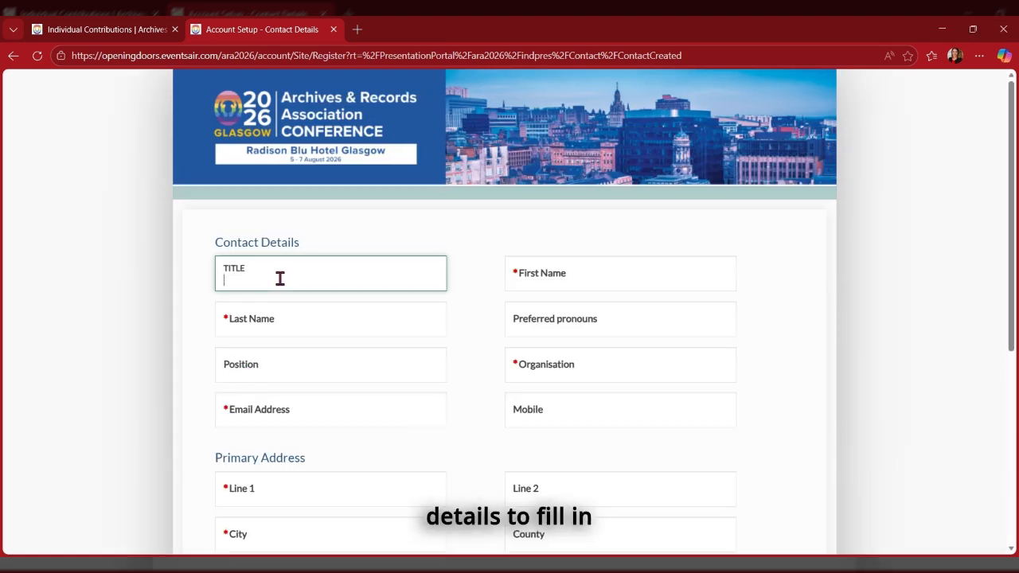
{"action": "type", "text": "Ms"}
{"action": "left_click", "coordinate": [50, 288]}
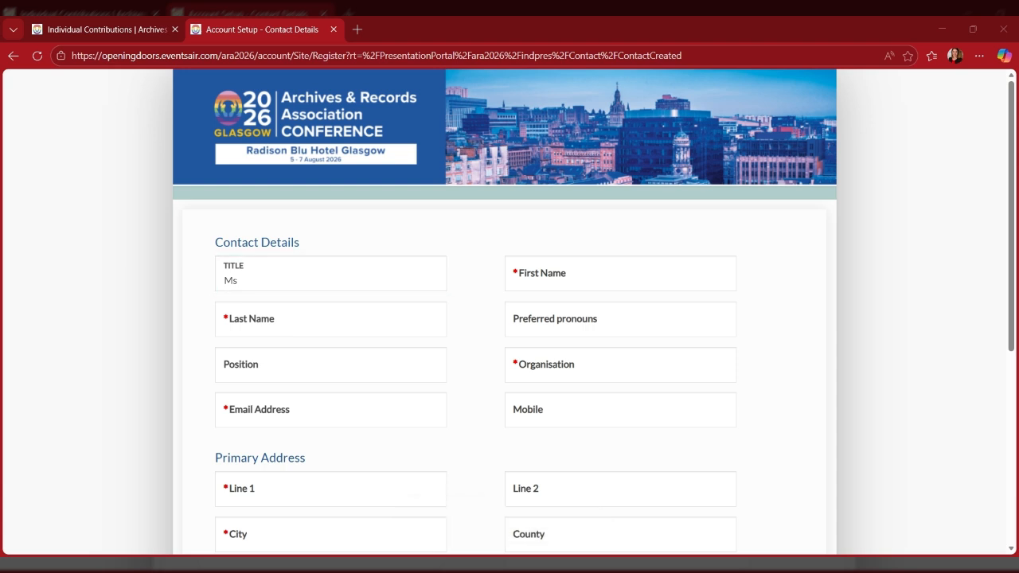
{"action": "left_click", "coordinate": [541, 282]}
{"action": "type", "text": "Claudia"}
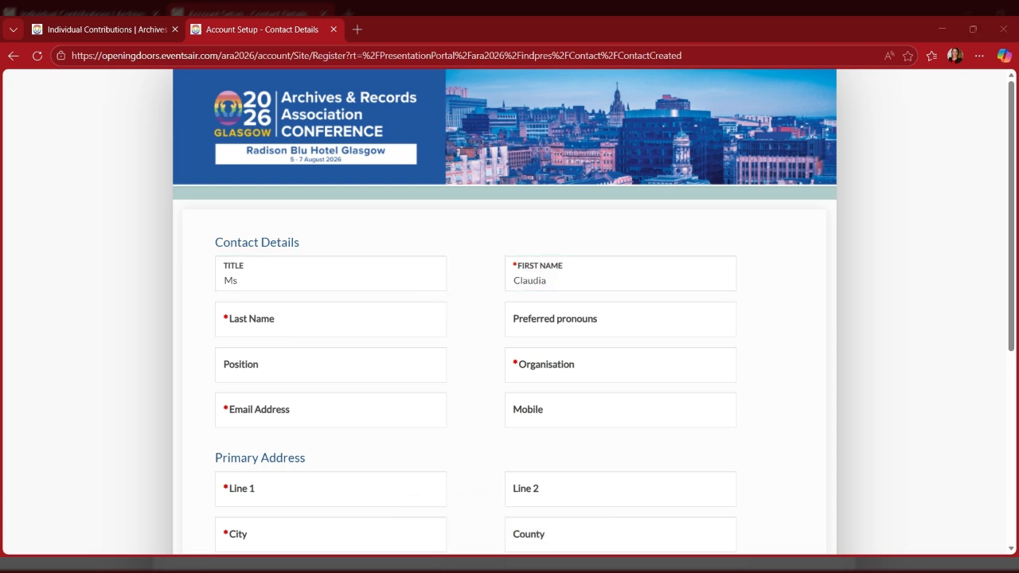
{"action": "left_click", "coordinate": [278, 328]}
{"action": "type", "text": "Smith"}
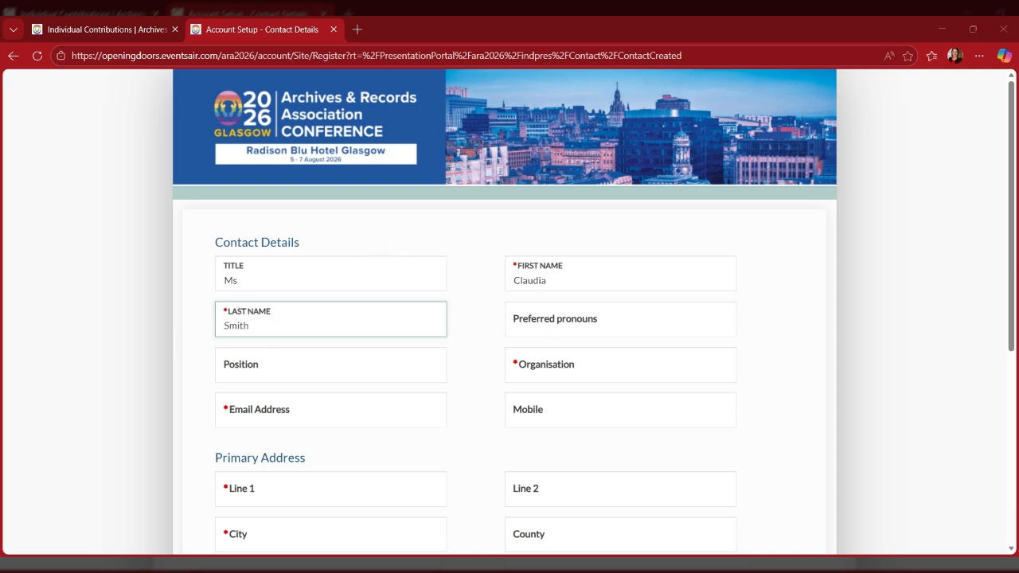
Set pronouns She/Her/Hers and position Head of Information Governance, autofilling organisation, e-mail and address.
{"action": "left_click", "coordinate": [539, 332]}
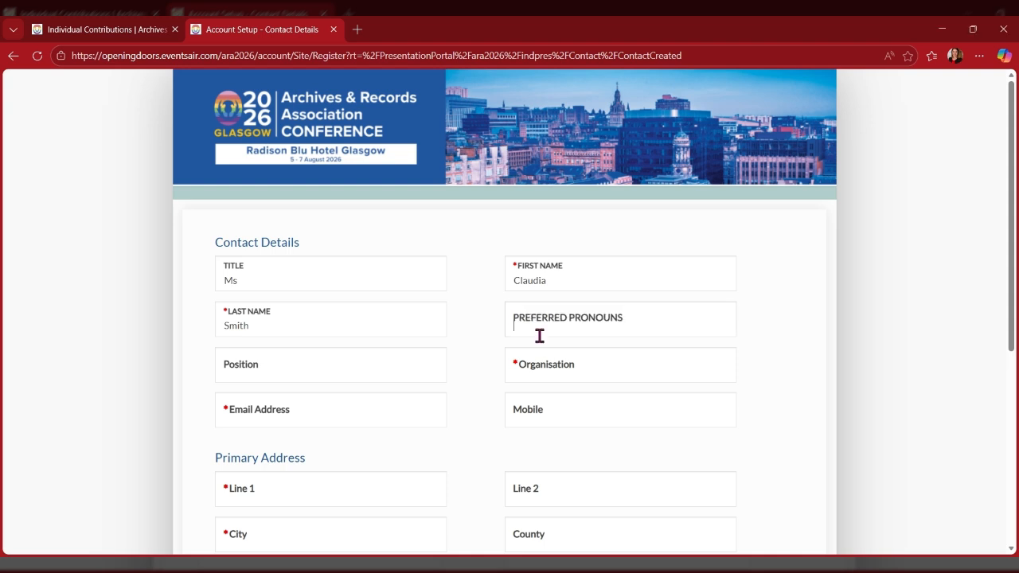
{"action": "type", "text": "She/Her/Hers"}
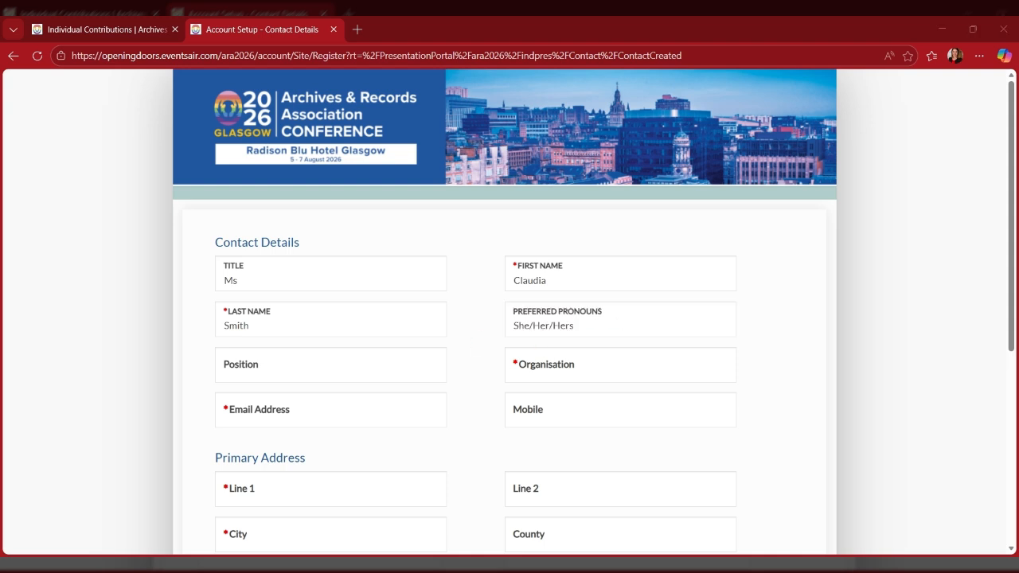
{"action": "left_click", "coordinate": [261, 366]}
{"action": "type", "text": "Head of Information Governance"}
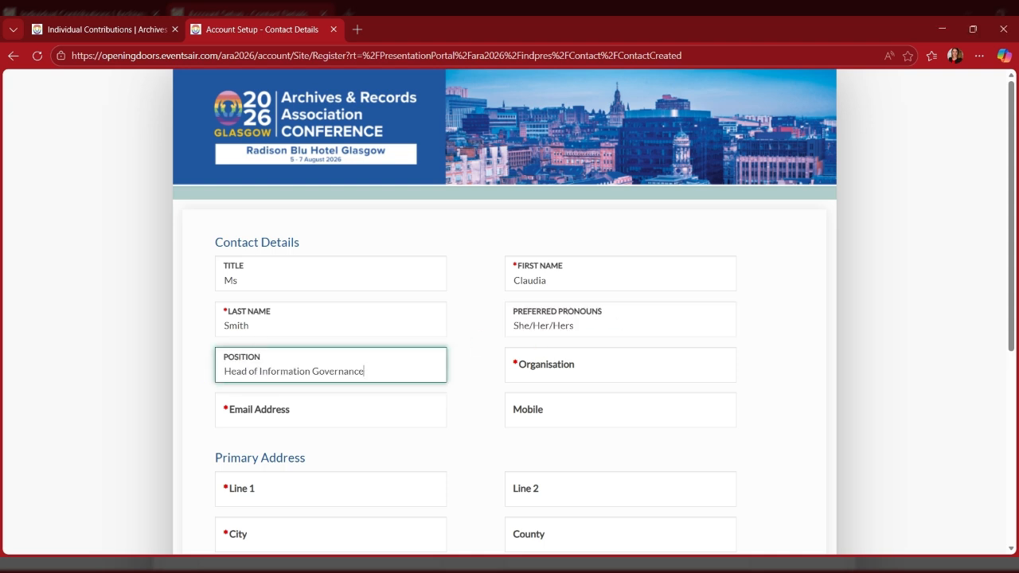
{"action": "left_click", "coordinate": [266, 417]}
{"action": "scroll", "coordinate": [320, 431], "scroll_direction": "down", "scroll_amount": 3}
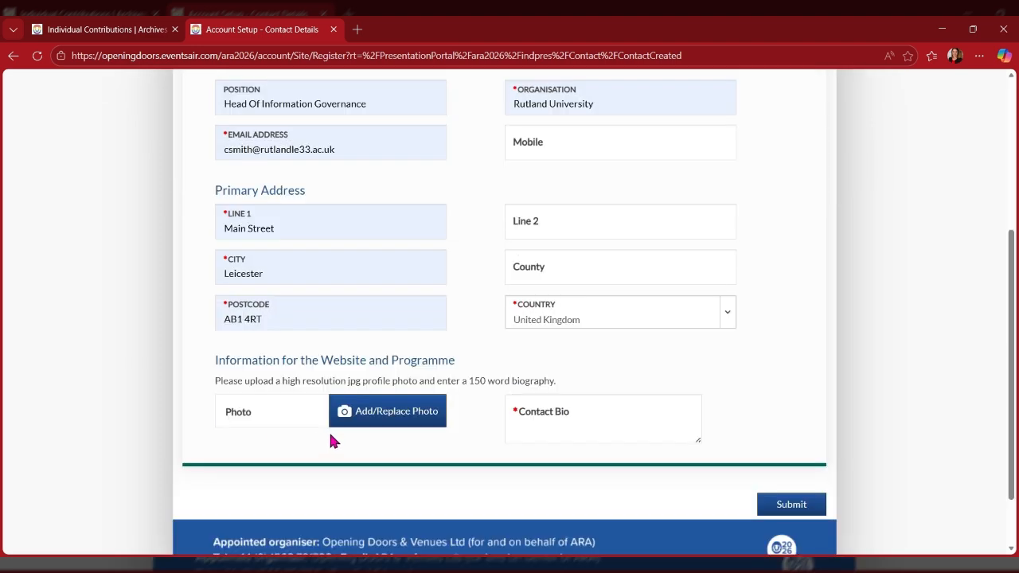
{"action": "scroll", "coordinate": [478, 320], "scroll_direction": "down", "scroll_amount": 2}
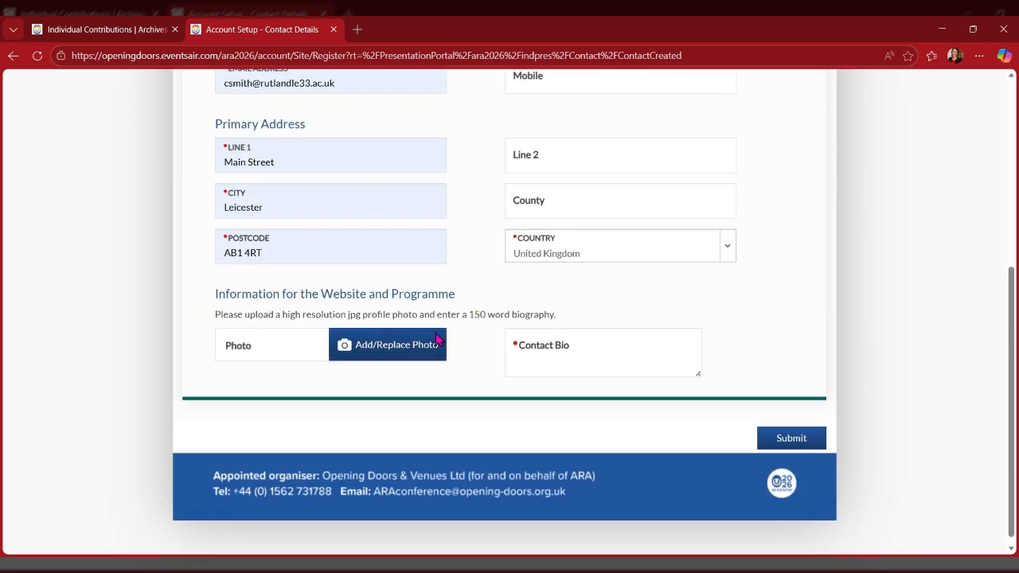
{"action": "left_click", "coordinate": [425, 353]}
Add the chosen profile photo and pasted contact bio, then submit the contact details.
{"action": "left_click", "coordinate": [845, 337]}
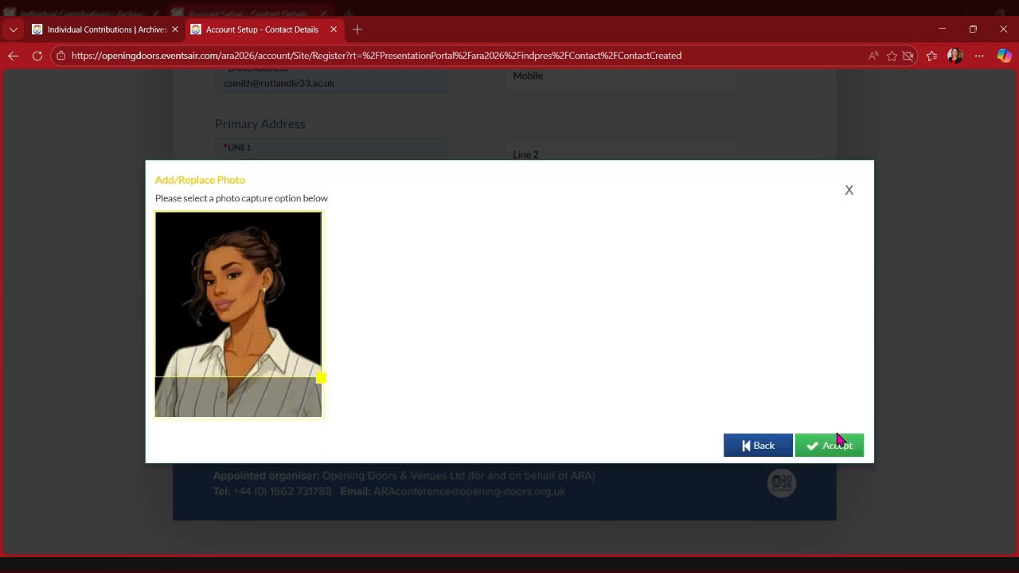
{"action": "left_click", "coordinate": [838, 448]}
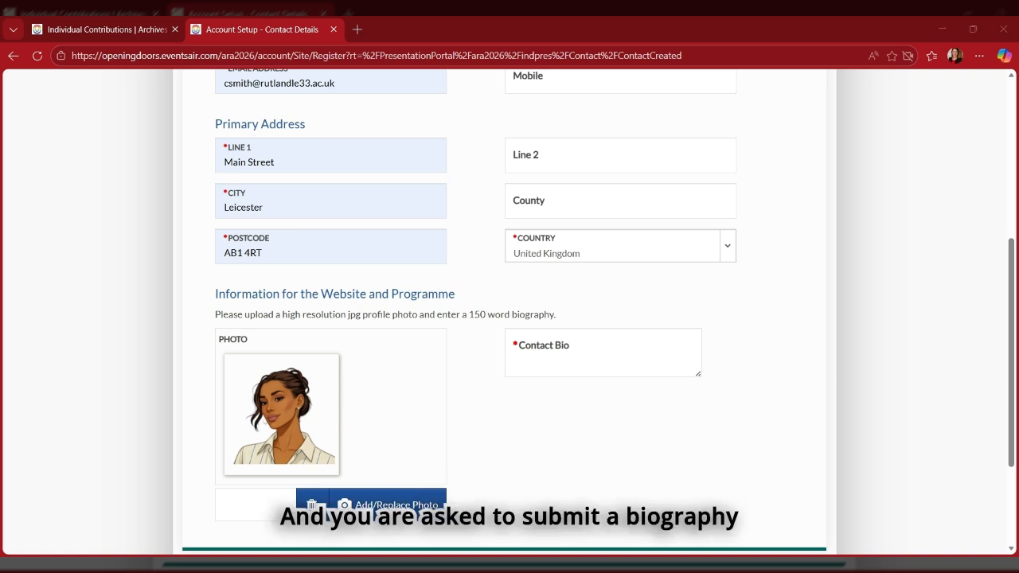
{"action": "left_click", "coordinate": [580, 366]}
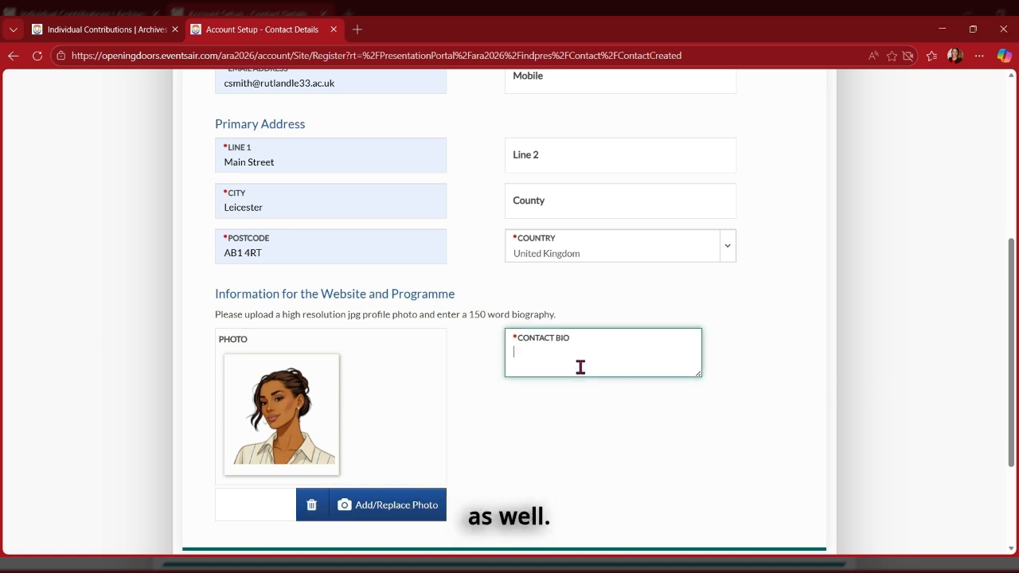
{"action": "key", "text": "ctrl+v"}
{"action": "scroll", "coordinate": [756, 408], "scroll_direction": "down", "scroll_amount": 2}
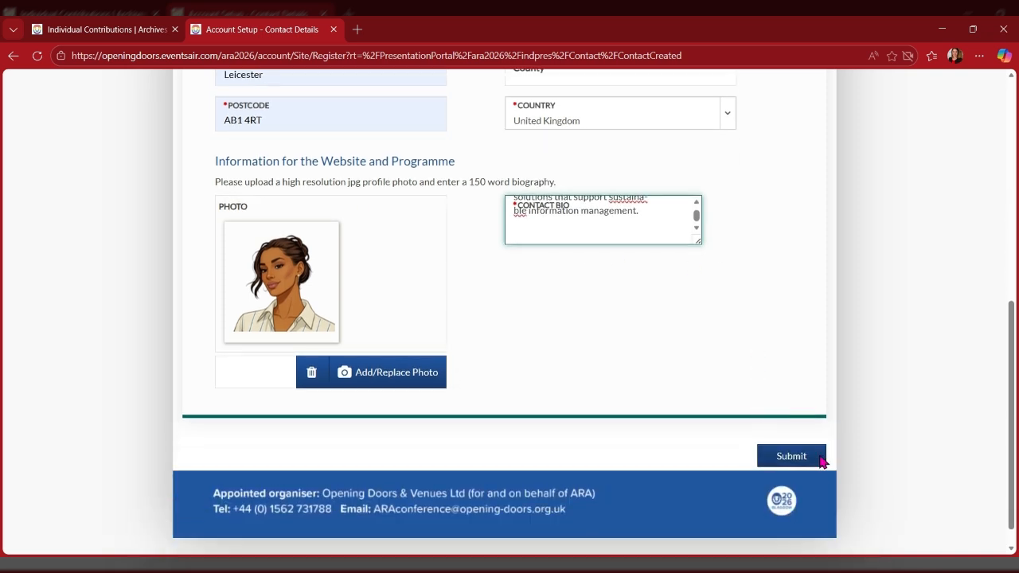
{"action": "left_click", "coordinate": [792, 449]}
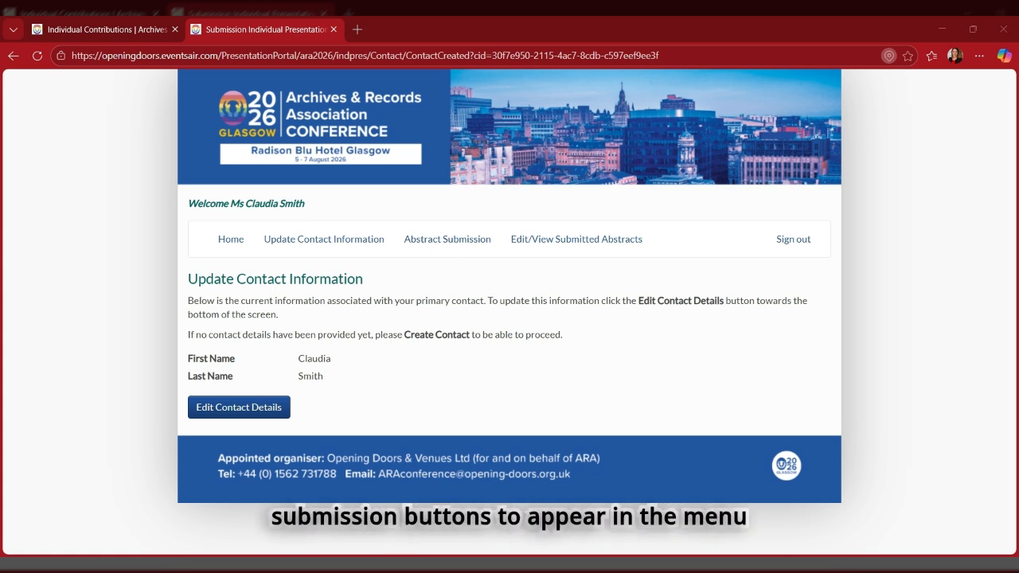
Paste the 15-word authenticity-detection title into a new abstract and continue past the Theme step.
{"action": "left_click", "coordinate": [443, 243]}
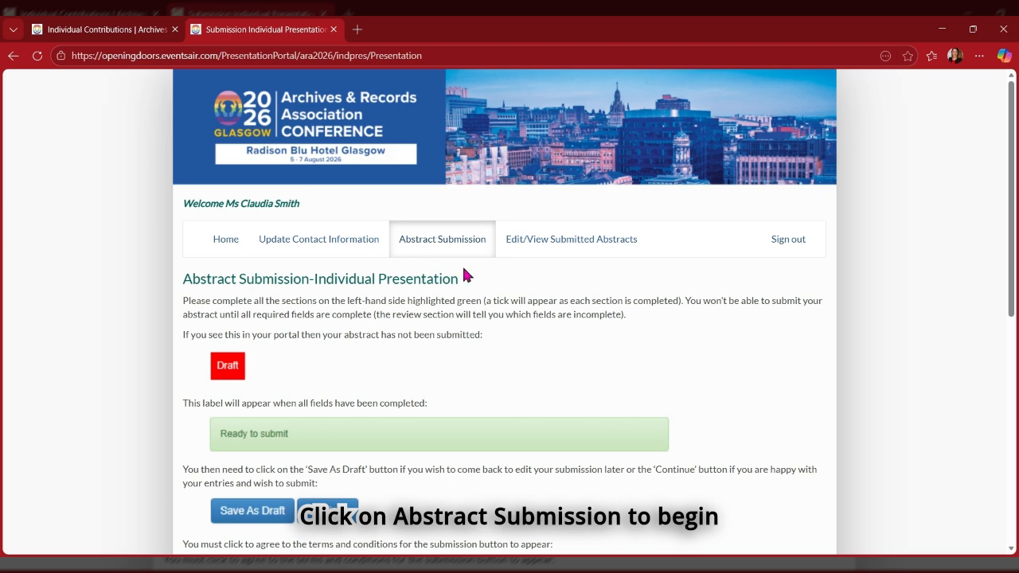
{"action": "scroll", "coordinate": [472, 274], "scroll_direction": "down", "scroll_amount": 2}
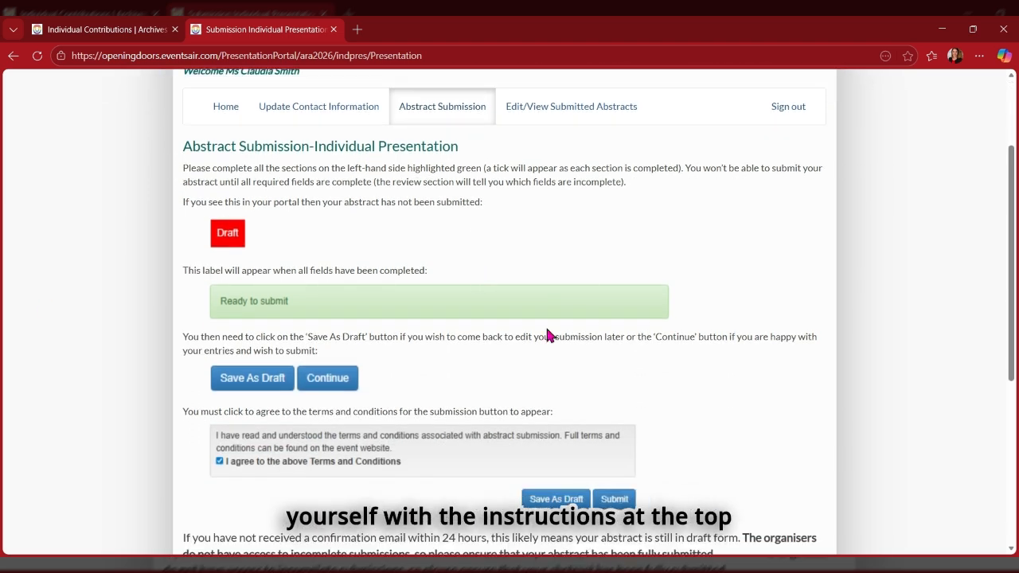
{"action": "scroll", "coordinate": [536, 271], "scroll_direction": "down", "scroll_amount": 2}
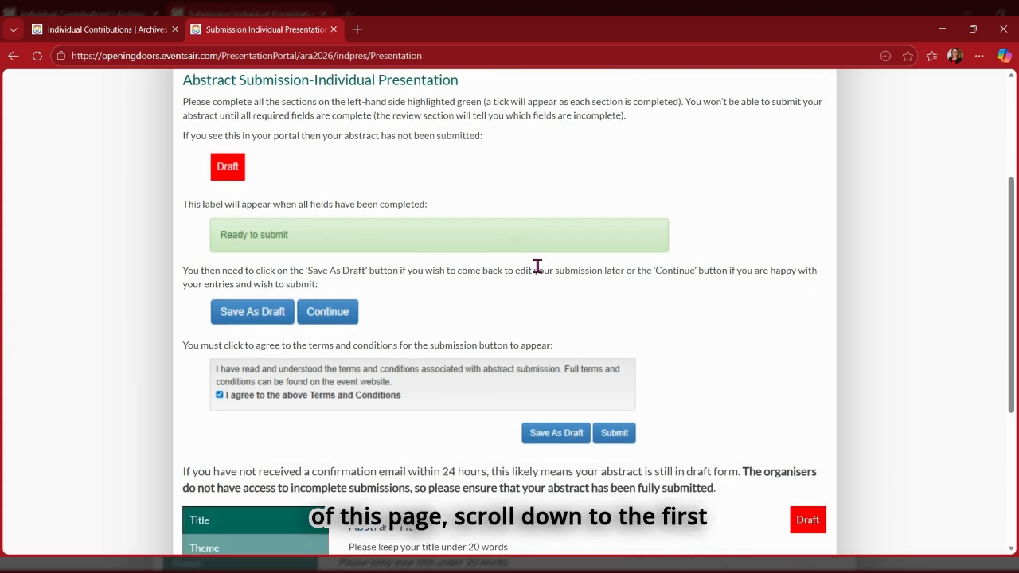
{"action": "scroll", "coordinate": [538, 269], "scroll_direction": "down", "scroll_amount": 1}
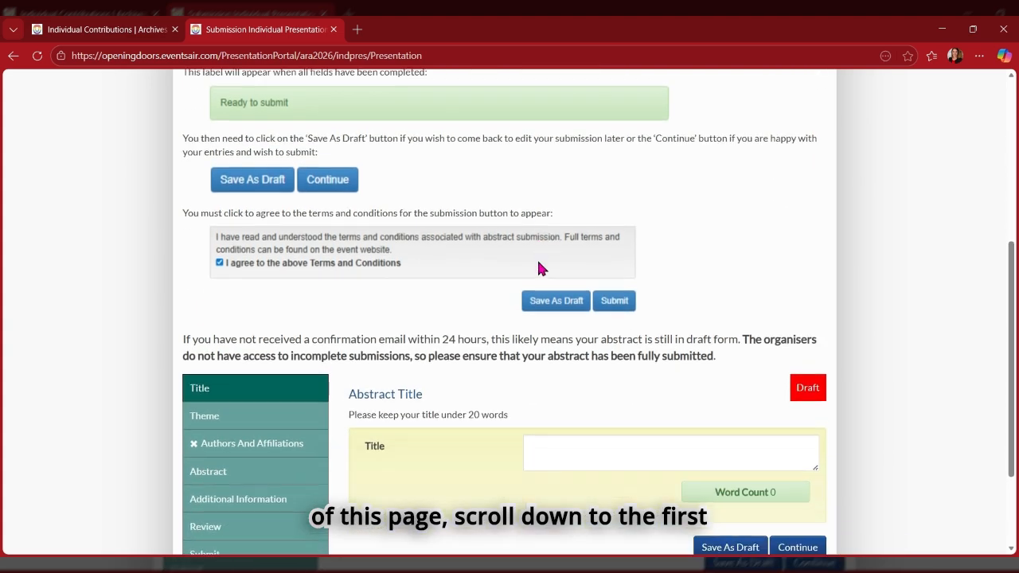
{"action": "scroll", "coordinate": [538, 268], "scroll_direction": "down", "scroll_amount": 2}
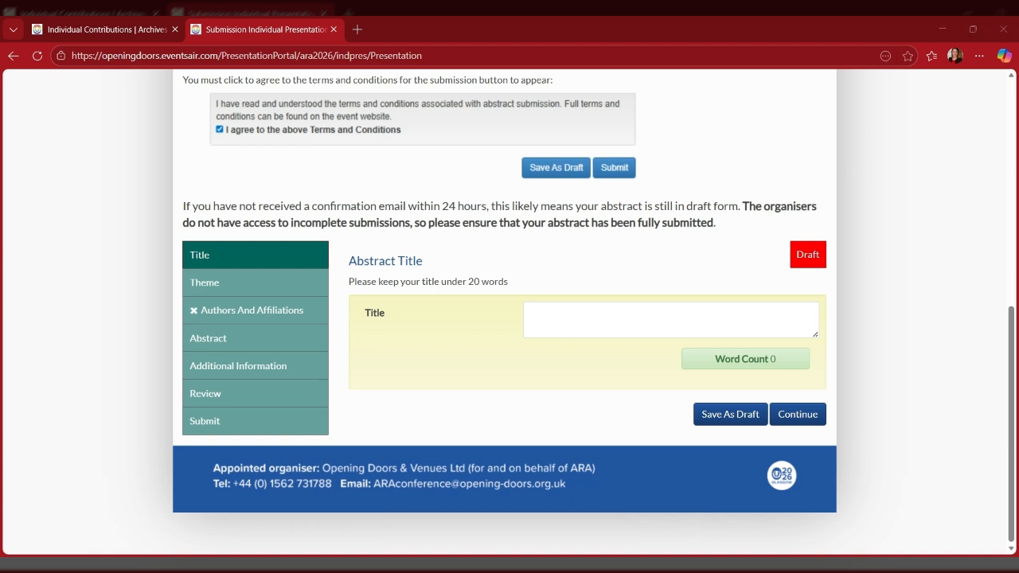
{"action": "left_click", "coordinate": [604, 324]}
{"action": "type", "text": "Detecting Authenticity in the Artificial Age: Protecting Your Institution from Fraudulent Rec-ords and Cyber Attacks"}
{"action": "left_click", "coordinate": [800, 414]}
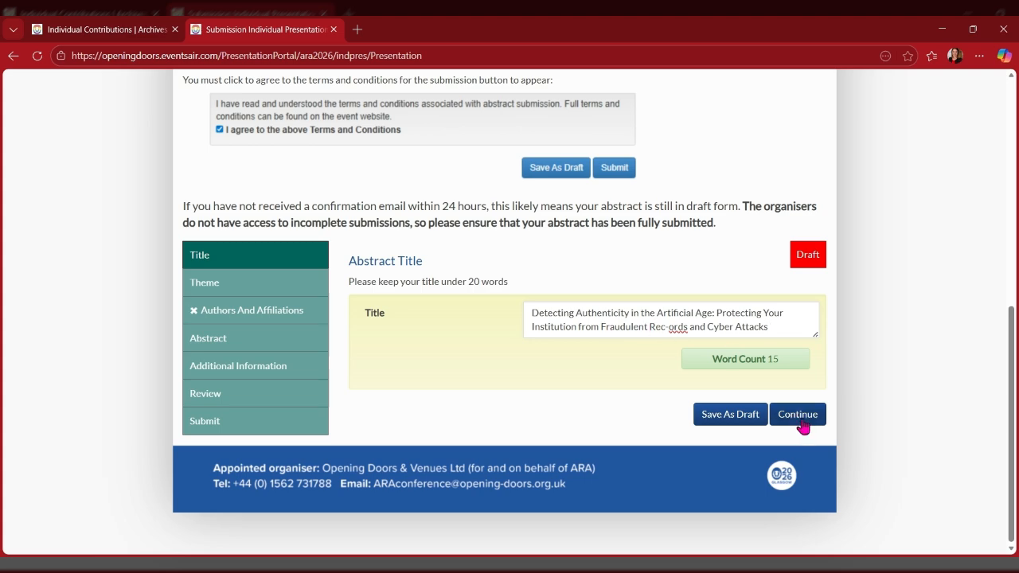
{"action": "scroll", "coordinate": [782, 401], "scroll_direction": "down", "scroll_amount": 3}
{"action": "scroll", "coordinate": [784, 406], "scroll_direction": "down", "scroll_amount": 2}
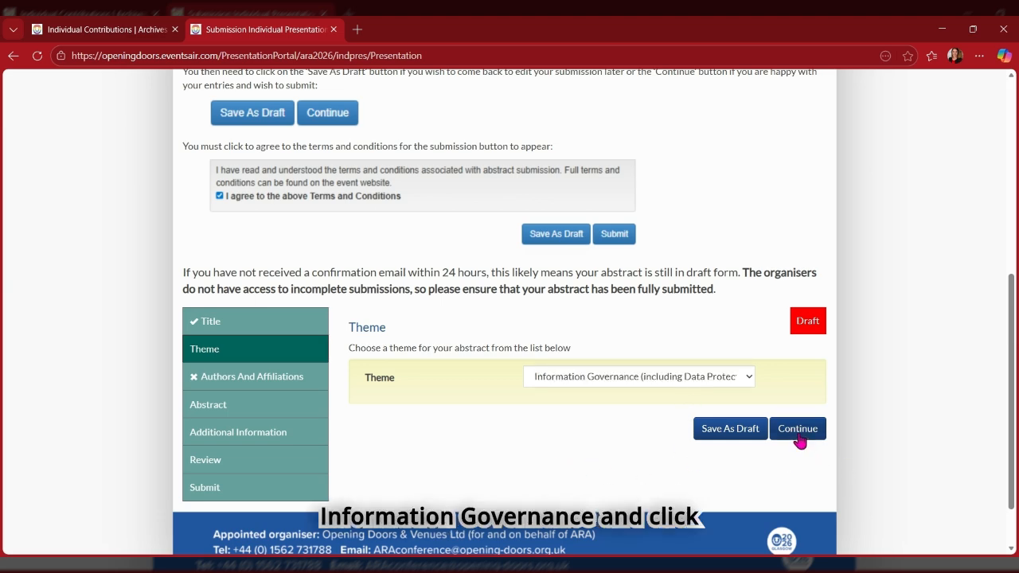
{"action": "left_click", "coordinate": [797, 434]}
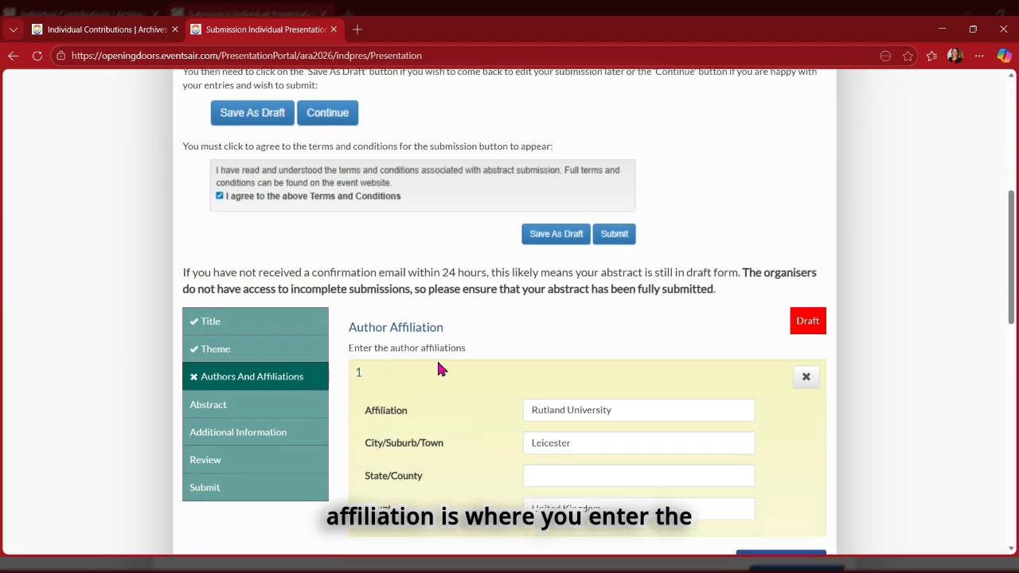
Add affiliation 2: Other university, Birmingham, West Midlands, United Kingdom.
{"action": "scroll", "coordinate": [440, 357], "scroll_direction": "down", "scroll_amount": 1}
{"action": "scroll", "coordinate": [443, 364], "scroll_direction": "down", "scroll_amount": 1}
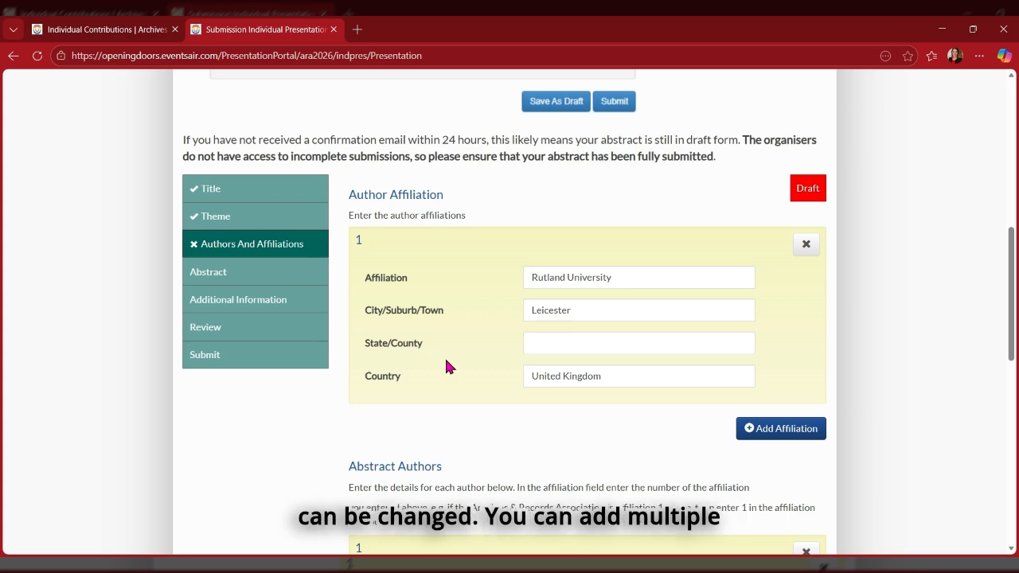
{"action": "scroll", "coordinate": [446, 362], "scroll_direction": "down", "scroll_amount": 1}
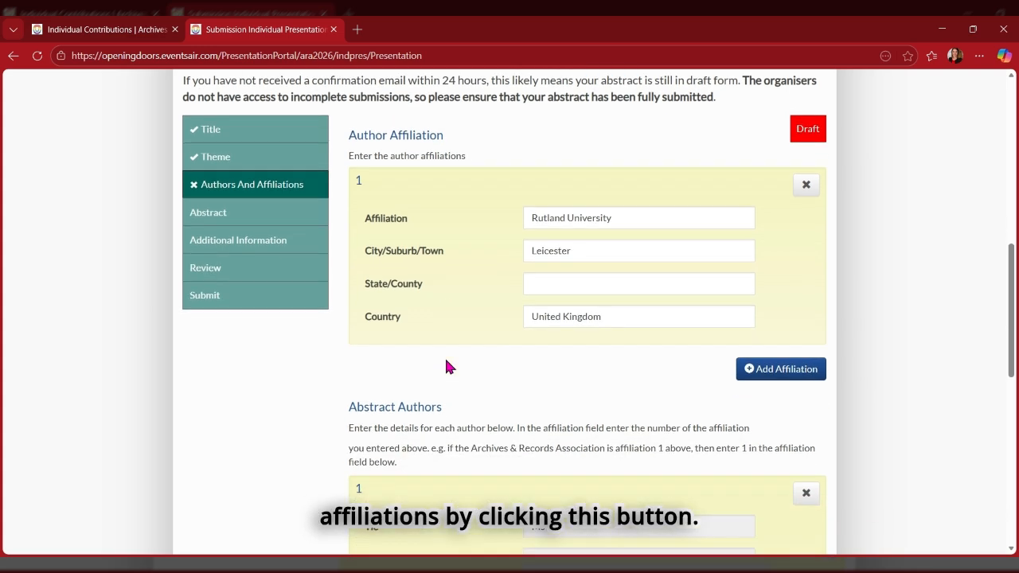
{"action": "left_click", "coordinate": [760, 360]}
{"action": "scroll", "coordinate": [760, 368], "scroll_direction": "down", "scroll_amount": 1}
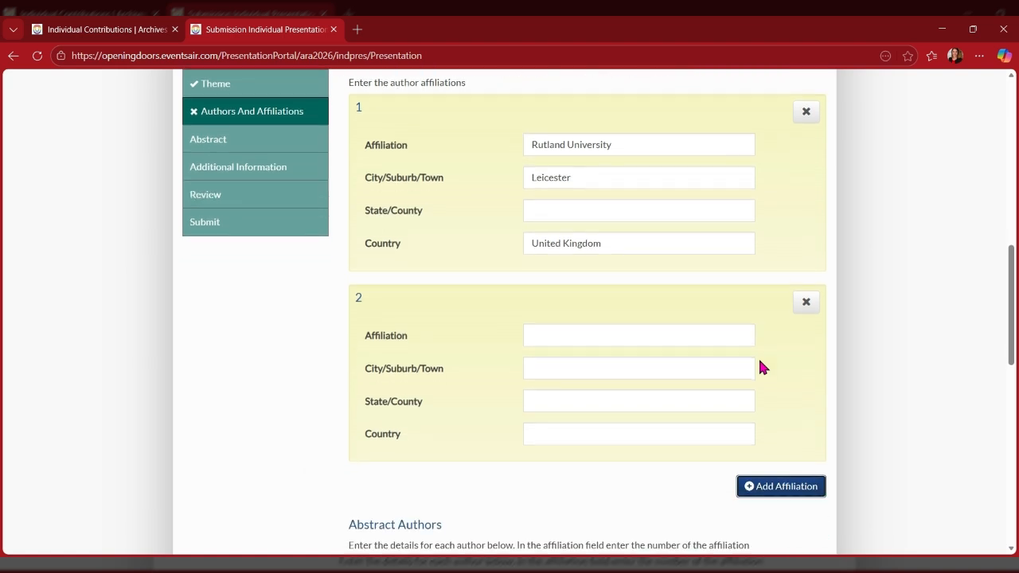
{"action": "left_click", "coordinate": [635, 343]}
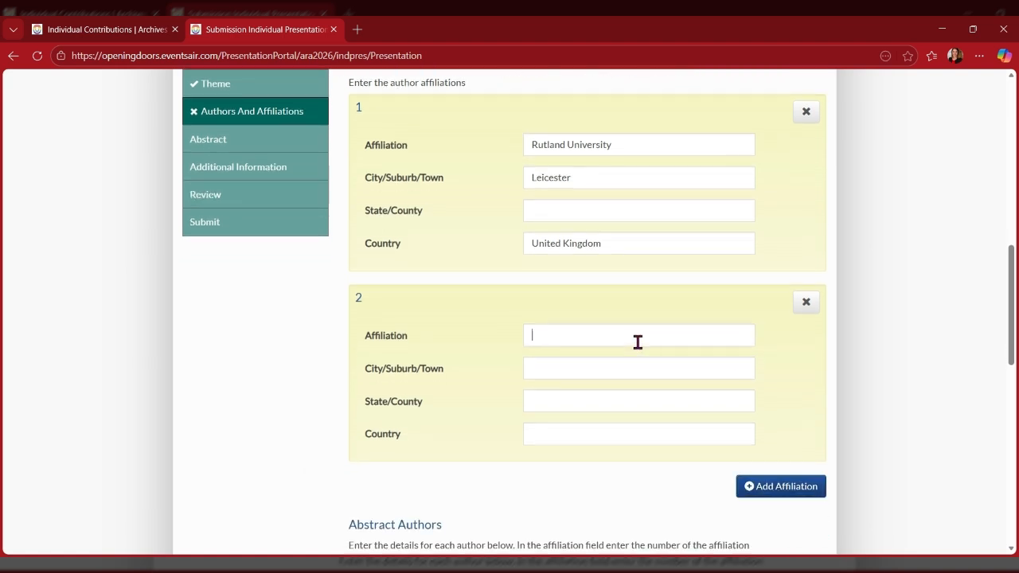
{"action": "type", "text": "Other un"}
{"action": "type", "text": "iversity"}
{"action": "type", "text": "Birmingham"}
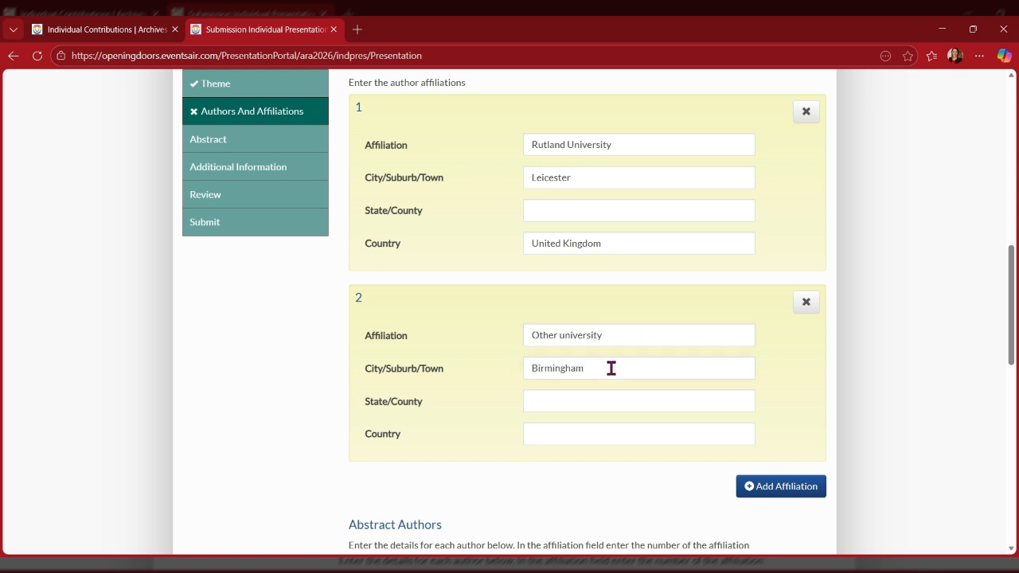
{"action": "type", "text": "West Midlands"}
{"action": "left_click", "coordinate": [538, 432]}
{"action": "type", "text": "Unite"}
{"action": "left_click", "coordinate": [580, 472]}
{"action": "scroll", "coordinate": [582, 467], "scroll_direction": "down", "scroll_amount": 2}
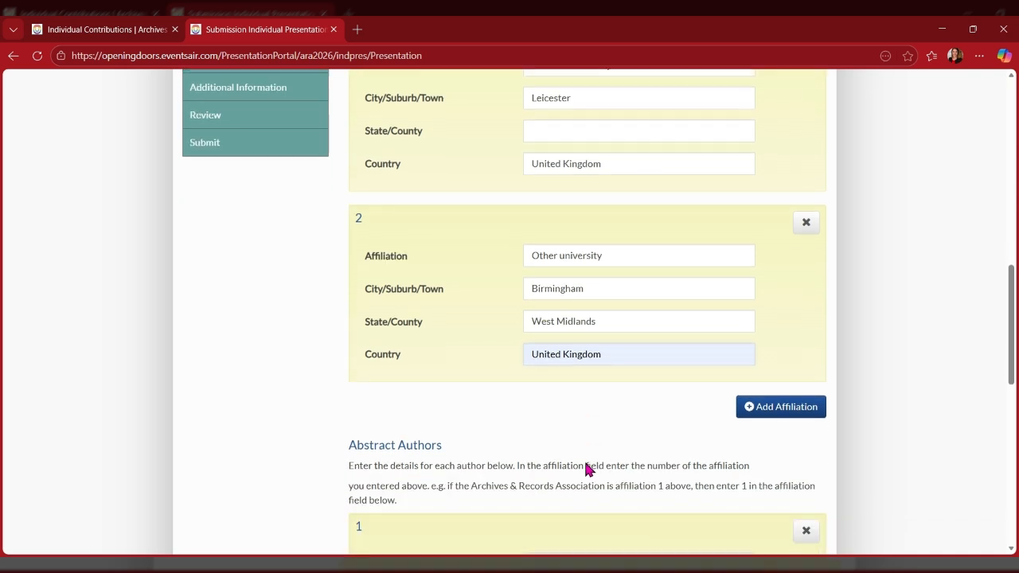
{"action": "scroll", "coordinate": [588, 470], "scroll_direction": "down", "scroll_amount": 2}
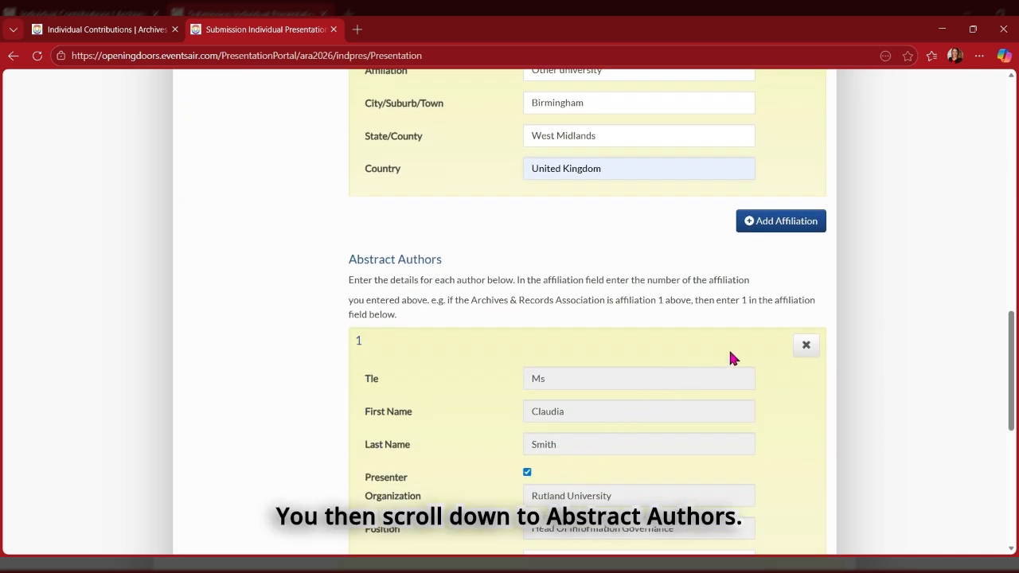
Tick the Presenter checkbox for the first author.
{"action": "scroll", "coordinate": [730, 350], "scroll_direction": "down", "scroll_amount": 1}
{"action": "scroll", "coordinate": [731, 351], "scroll_direction": "down", "scroll_amount": 2}
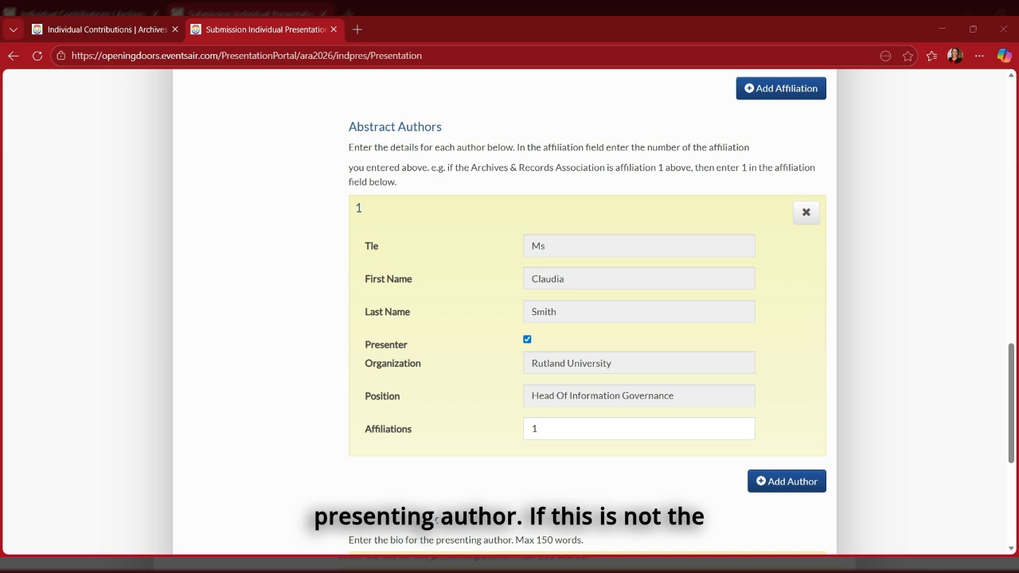
{"action": "left_click", "coordinate": [528, 340]}
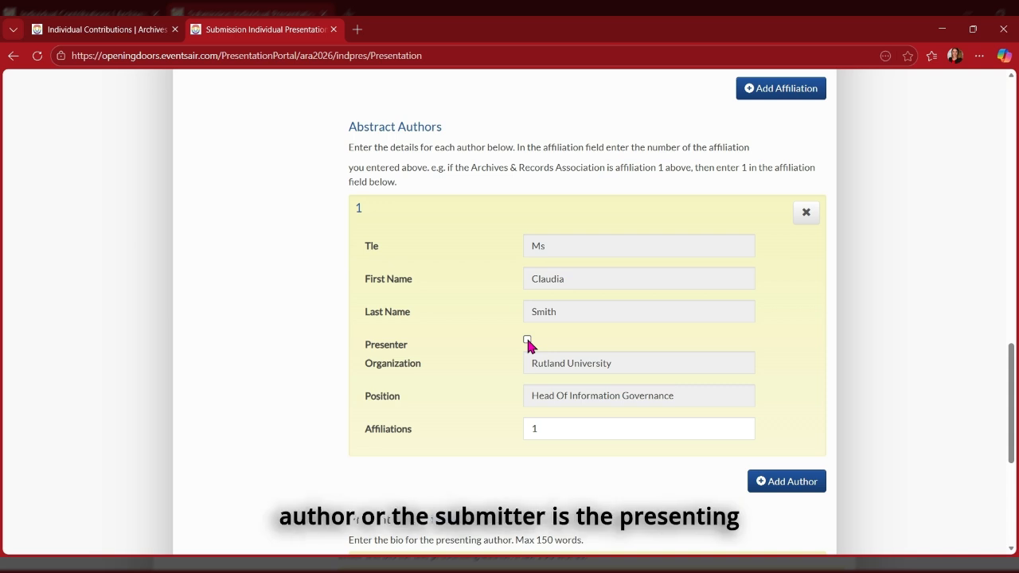
{"action": "left_click", "coordinate": [527, 340]}
Change the first author's affiliations to 1,2 and add an empty second author entry.
{"action": "scroll", "coordinate": [487, 366], "scroll_direction": "down", "scroll_amount": 1}
{"action": "scroll", "coordinate": [487, 366], "scroll_direction": "down", "scroll_amount": 2}
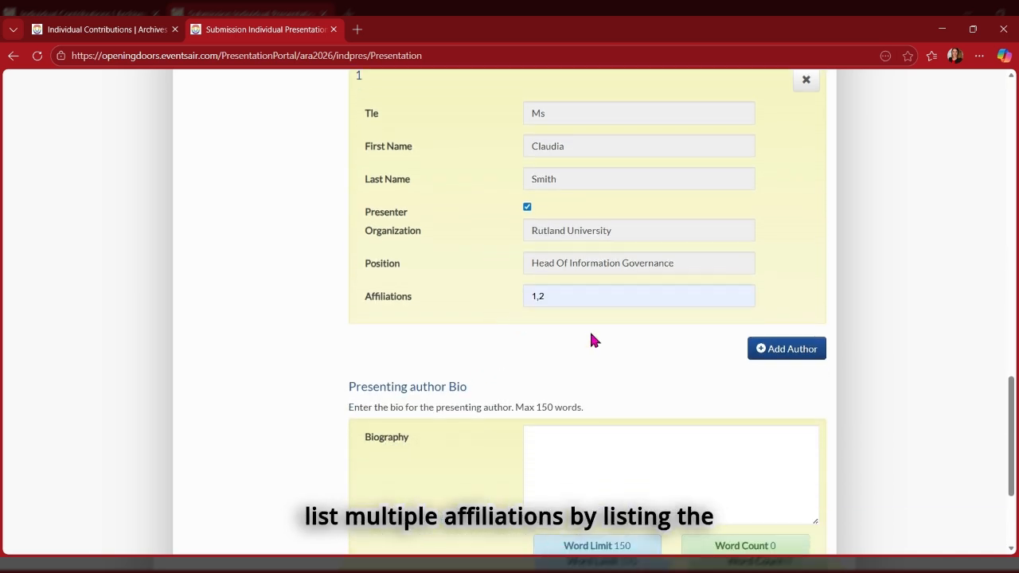
{"action": "scroll", "coordinate": [451, 341], "scroll_direction": "up", "scroll_amount": 7}
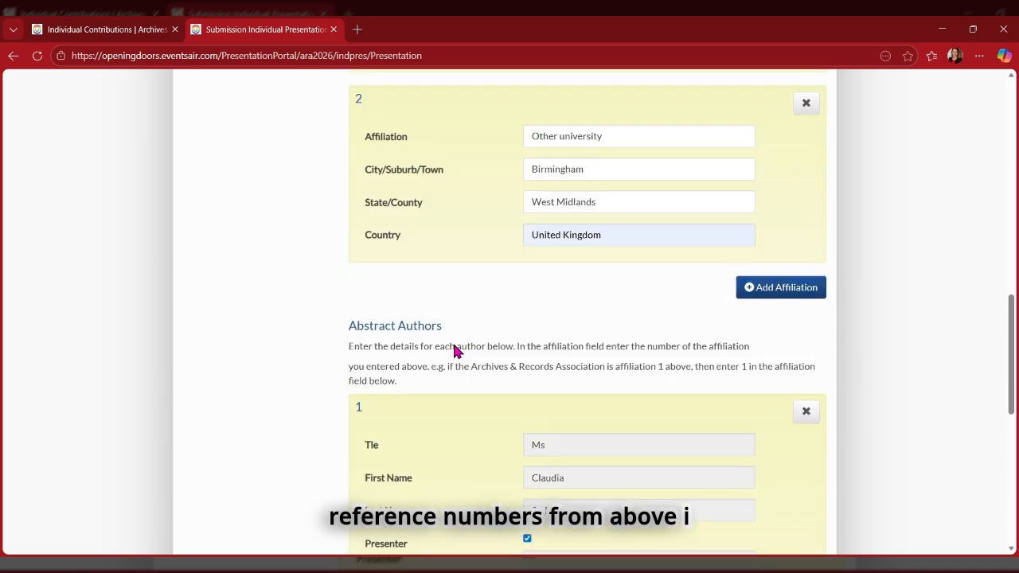
{"action": "left_click_drag", "start_coordinate": [354, 299], "coordinate": [372, 297]}
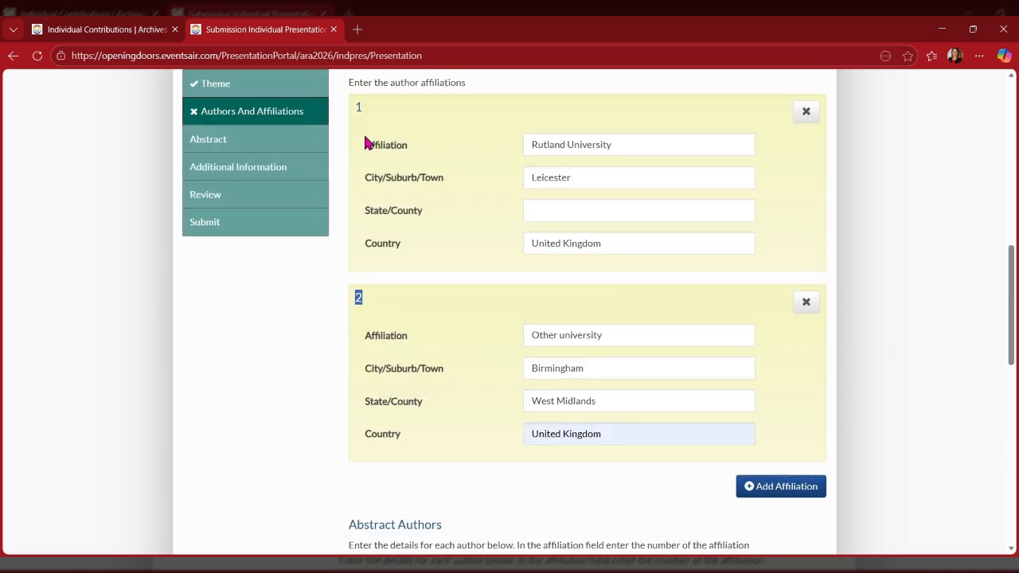
{"action": "left_click_drag", "start_coordinate": [354, 107], "coordinate": [356, 107]}
{"action": "scroll", "coordinate": [430, 233], "scroll_direction": "down", "scroll_amount": 7}
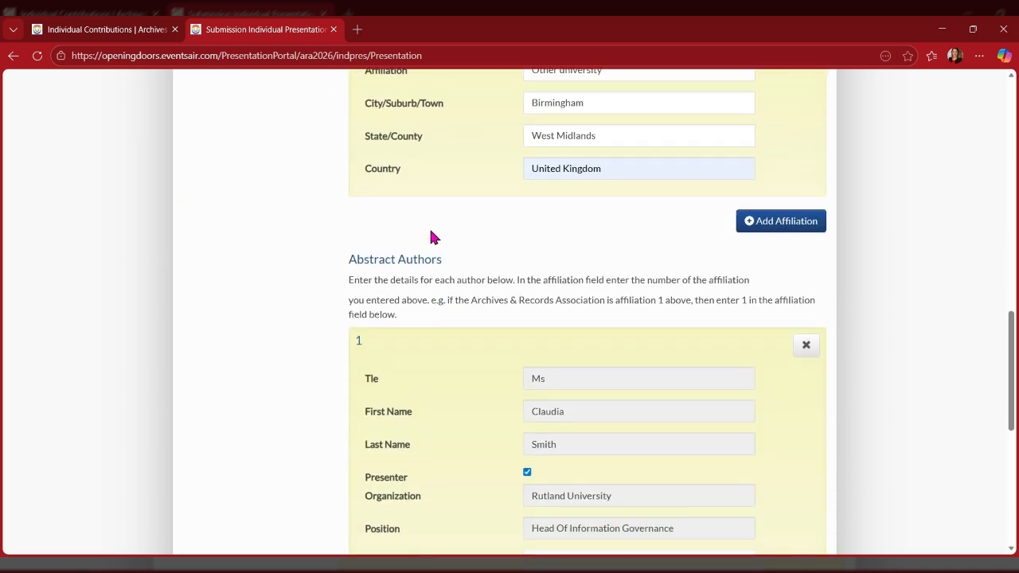
{"action": "left_click", "coordinate": [547, 297]}
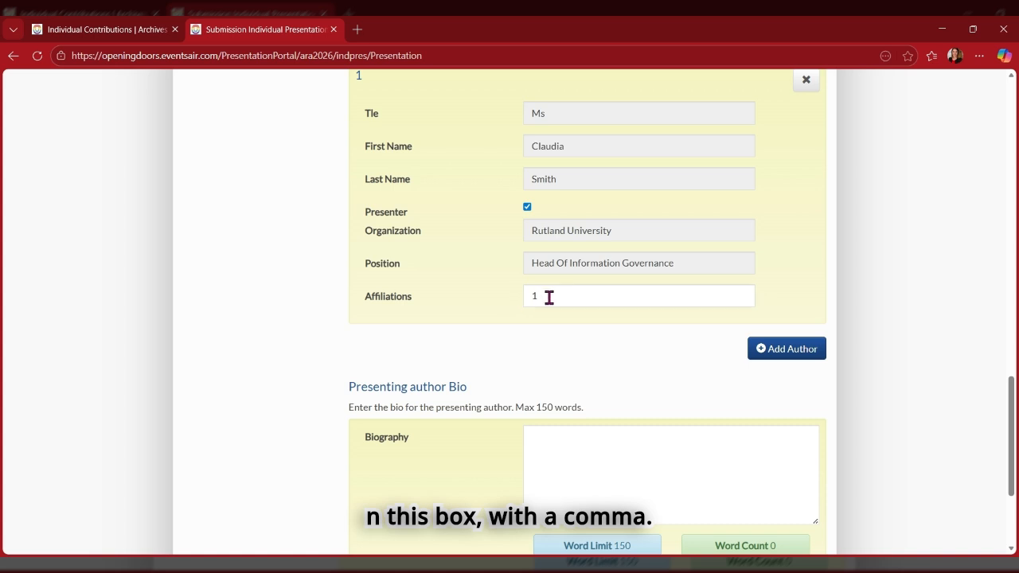
{"action": "type", "text": ",2"}
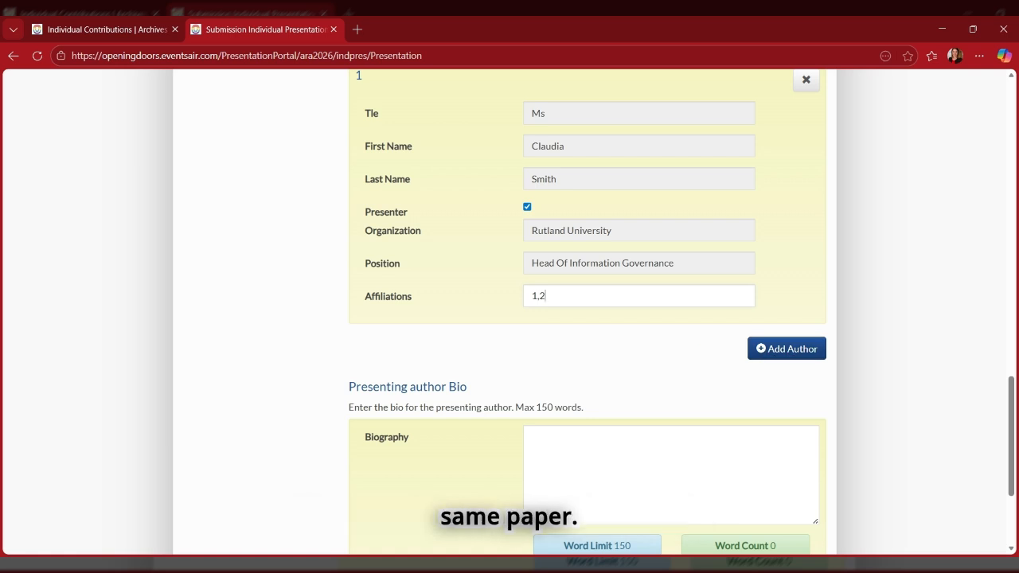
{"action": "left_click", "coordinate": [778, 353]}
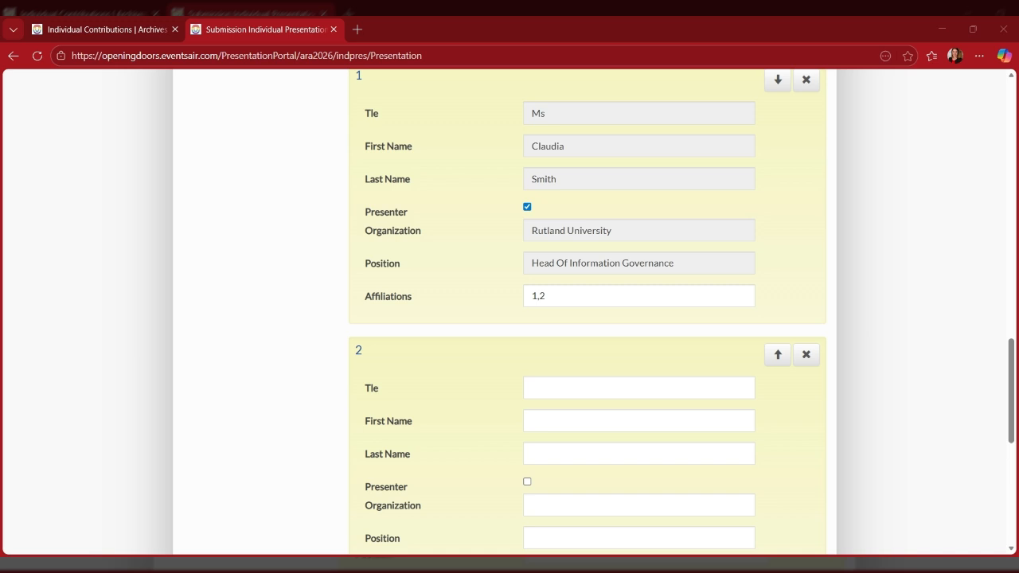
Enter the second author's first and last name, accepting the autofilled Rutland University details.
{"action": "left_click", "coordinate": [561, 424]}
{"action": "left_click", "coordinate": [541, 445]}
{"action": "key", "text": "Tab"}
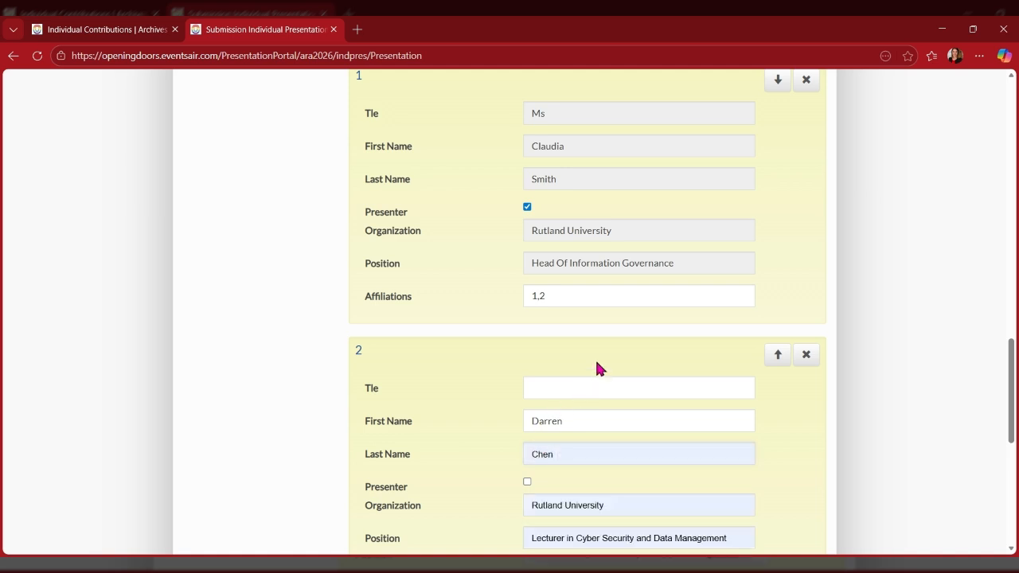
{"action": "scroll", "coordinate": [450, 425], "scroll_direction": "down", "scroll_amount": 4}
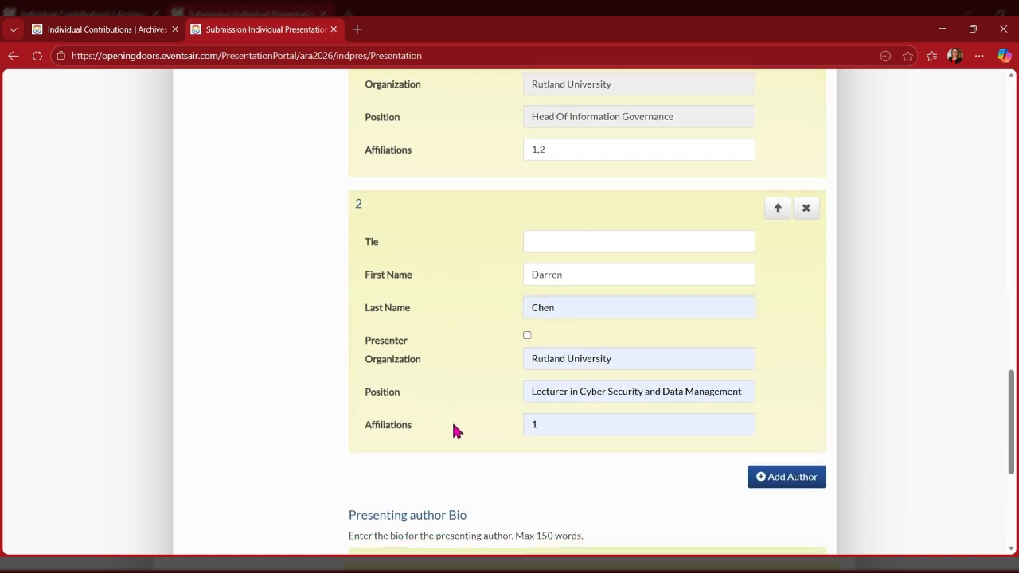
{"action": "scroll", "coordinate": [453, 429], "scroll_direction": "down", "scroll_amount": 1}
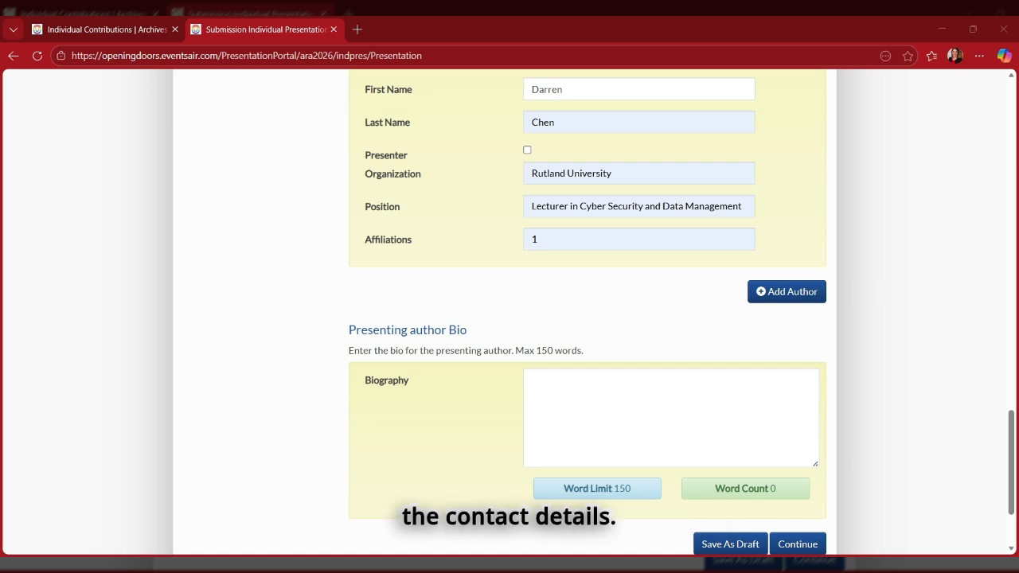
Paste the 148-word presenting-author biography and save the authors section.
{"action": "left_click", "coordinate": [643, 382]}
{"action": "key", "text": "ctrl+v"}
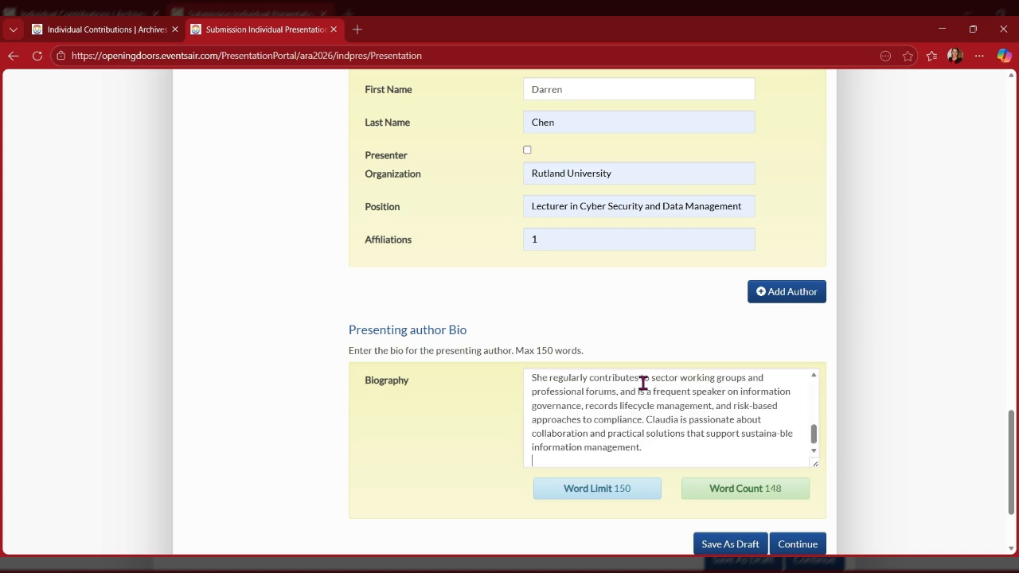
{"action": "left_click", "coordinate": [797, 544]}
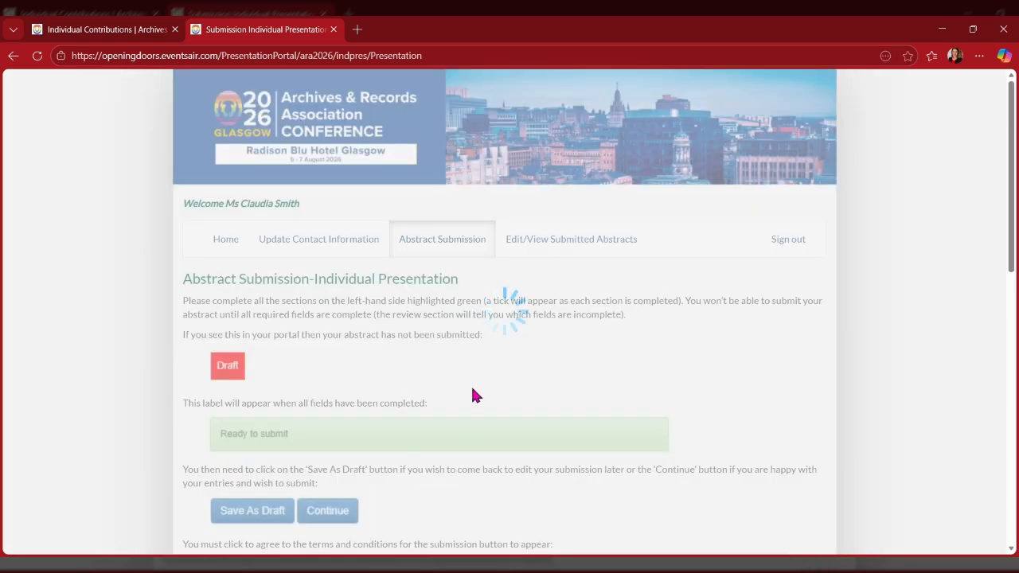
Paste the 221-word abstract on responding to cyber attacks into Abstract Content and continue.
{"action": "scroll", "coordinate": [472, 394], "scroll_direction": "down", "scroll_amount": 2}
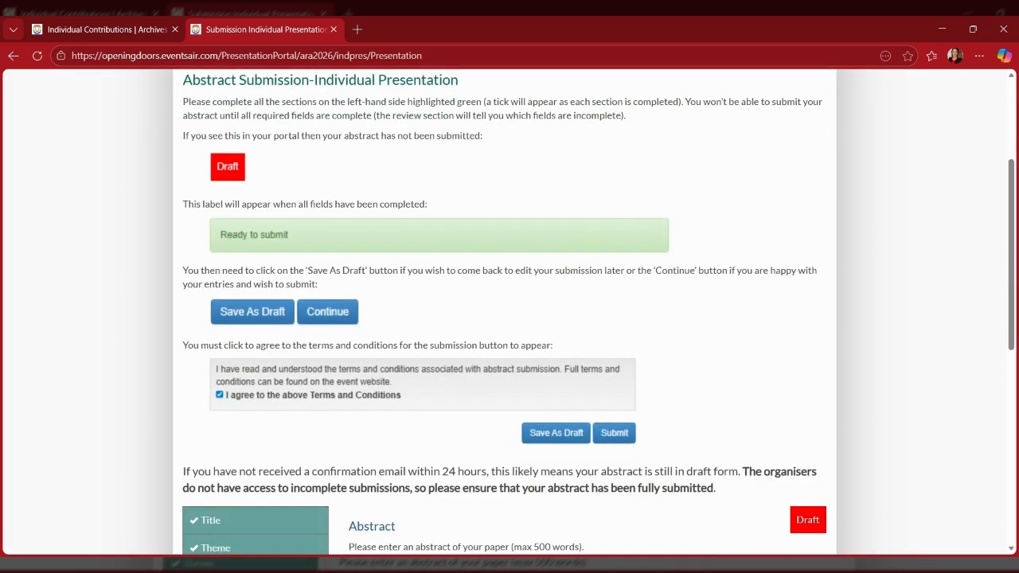
{"action": "scroll", "coordinate": [511, 373], "scroll_direction": "down", "scroll_amount": 3}
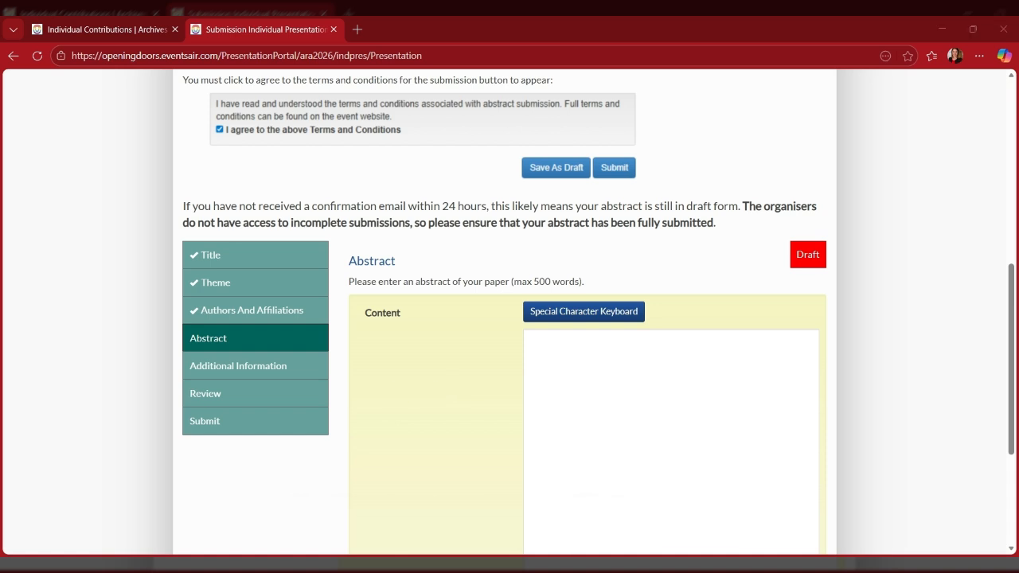
{"action": "left_click", "coordinate": [648, 437]}
{"action": "key", "text": "ctrl+v"}
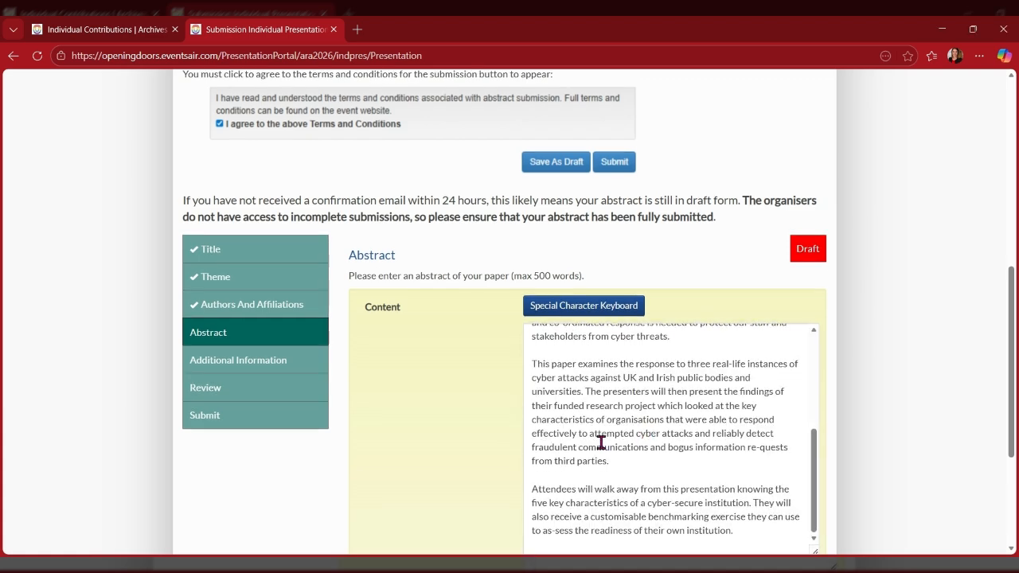
{"action": "scroll", "coordinate": [774, 410], "scroll_direction": "down", "scroll_amount": 2}
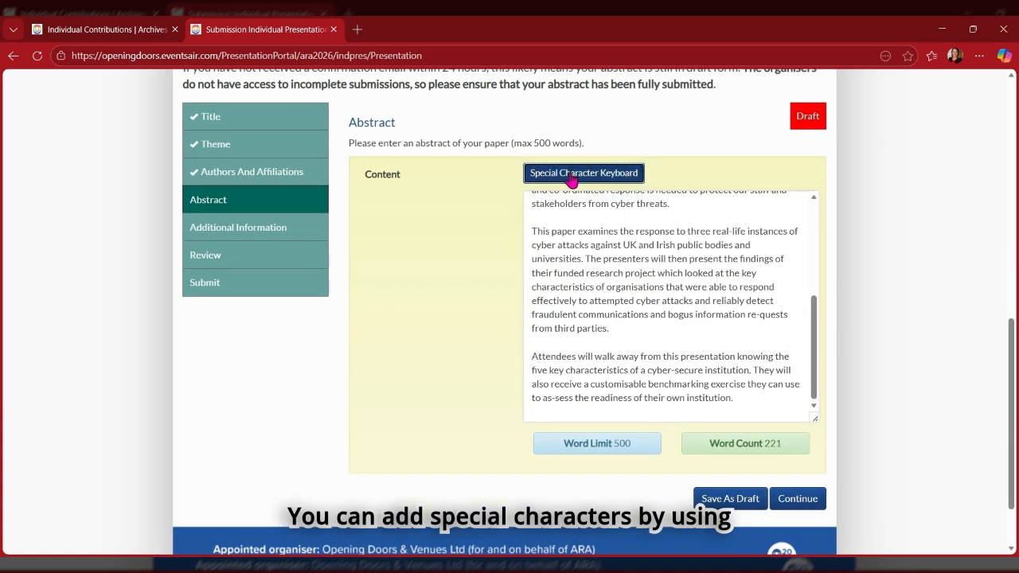
{"action": "left_click", "coordinate": [571, 175]}
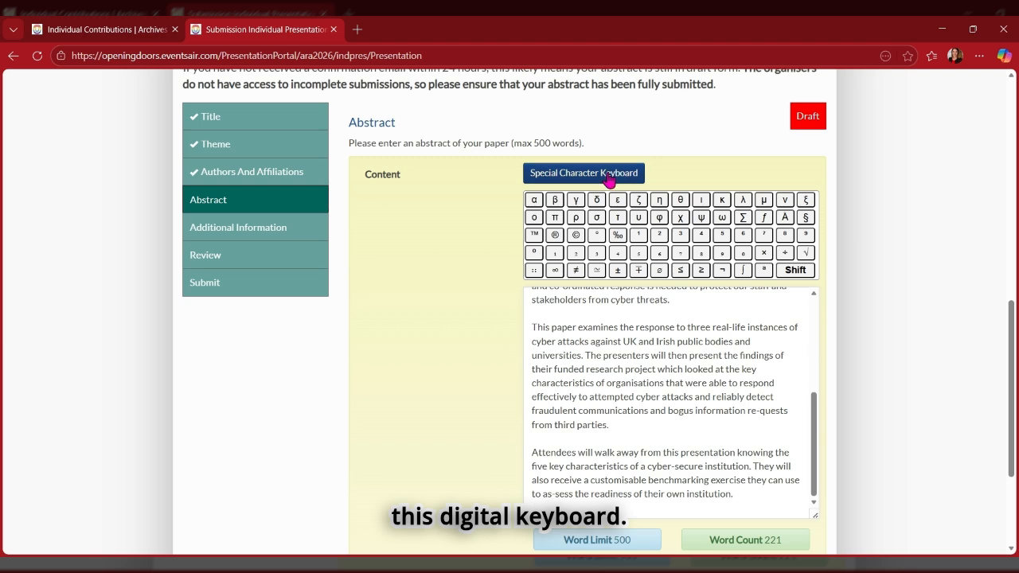
{"action": "left_click", "coordinate": [608, 180]}
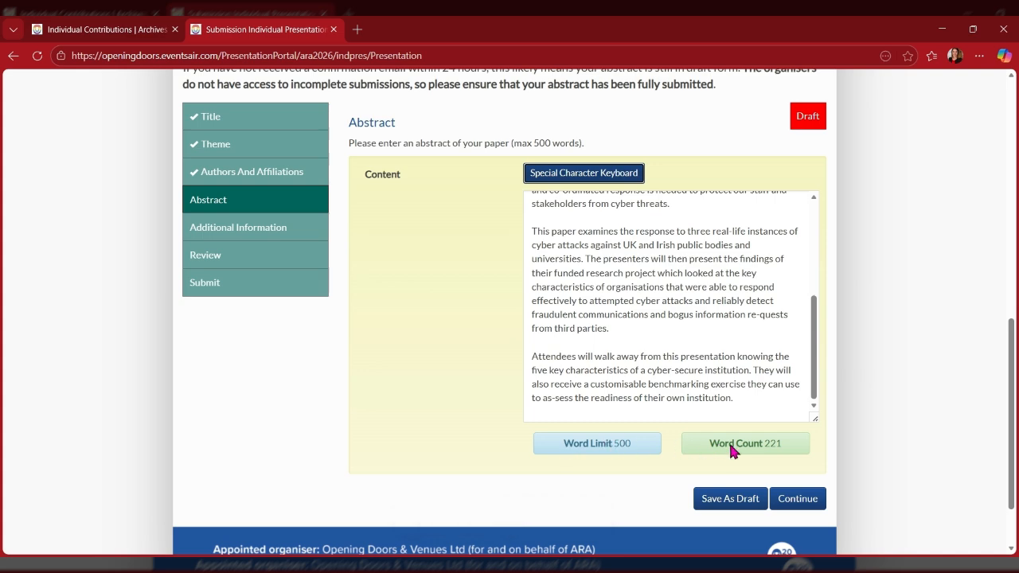
{"action": "left_click", "coordinate": [819, 507]}
Scroll through Additional Information, leaving the AV, document camera and accessibility fields empty.
{"action": "scroll", "coordinate": [822, 469], "scroll_direction": "down", "scroll_amount": 3}
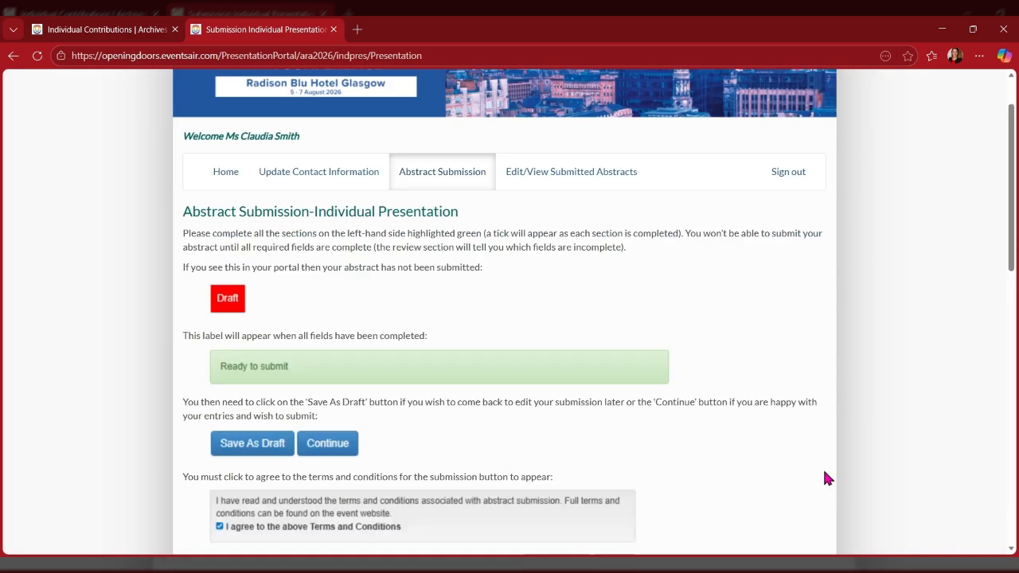
{"action": "scroll", "coordinate": [824, 470], "scroll_direction": "down", "scroll_amount": 3}
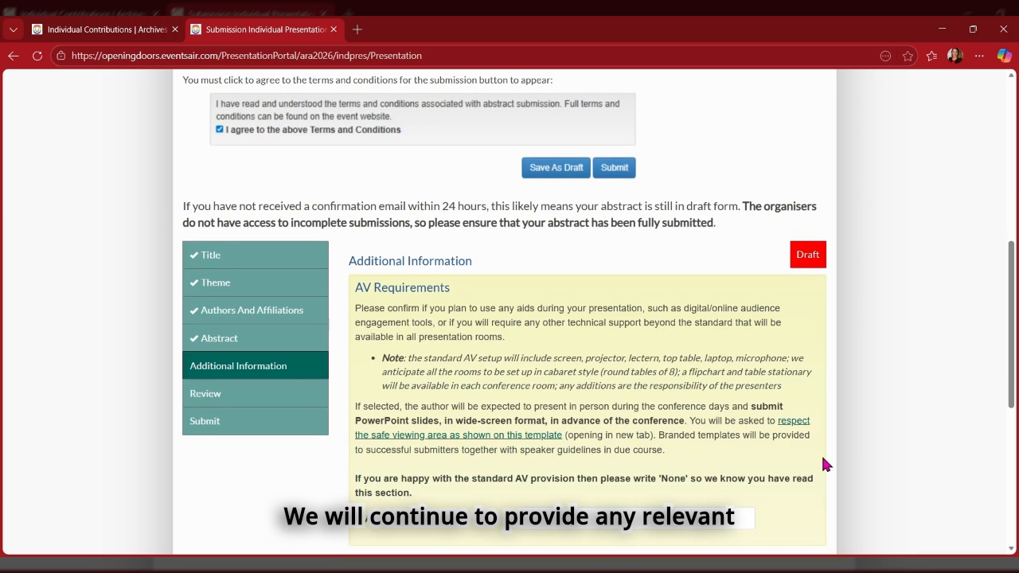
{"action": "scroll", "coordinate": [811, 430], "scroll_direction": "down", "scroll_amount": 1}
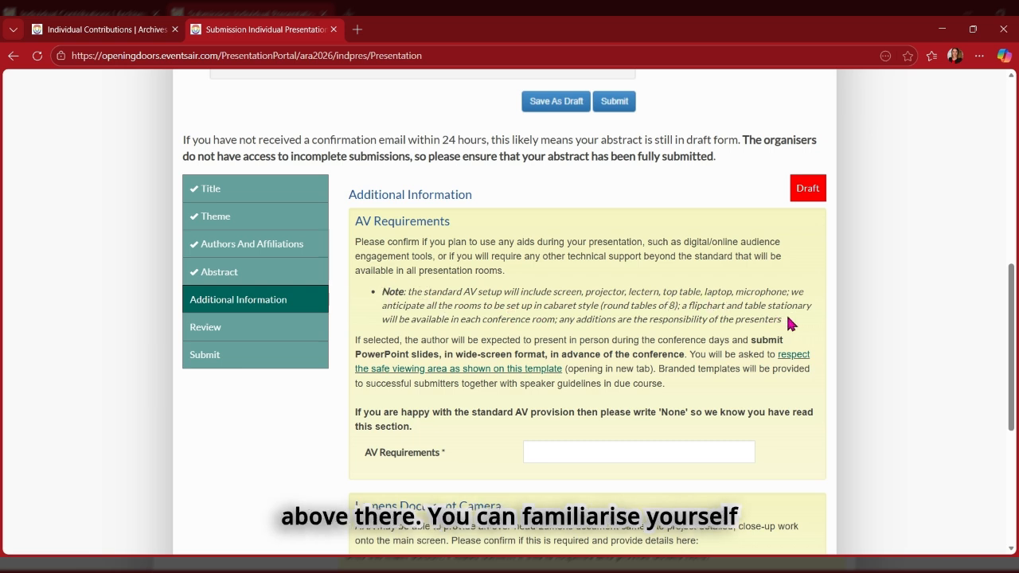
{"action": "scroll", "coordinate": [690, 334], "scroll_direction": "down", "scroll_amount": 1}
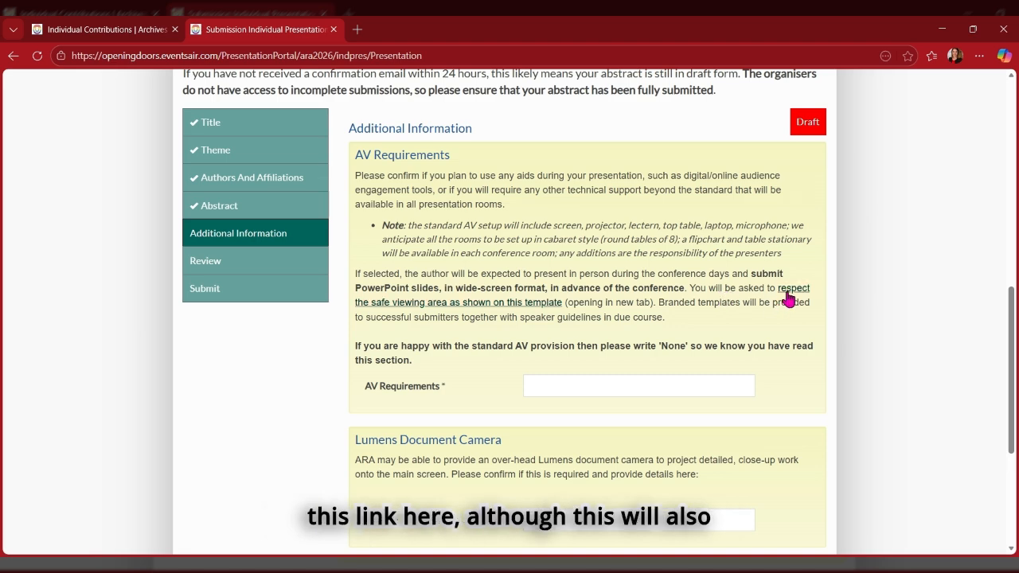
{"action": "scroll", "coordinate": [788, 297], "scroll_direction": "down", "scroll_amount": 1}
{"action": "scroll", "coordinate": [788, 297], "scroll_direction": "down", "scroll_amount": 1}
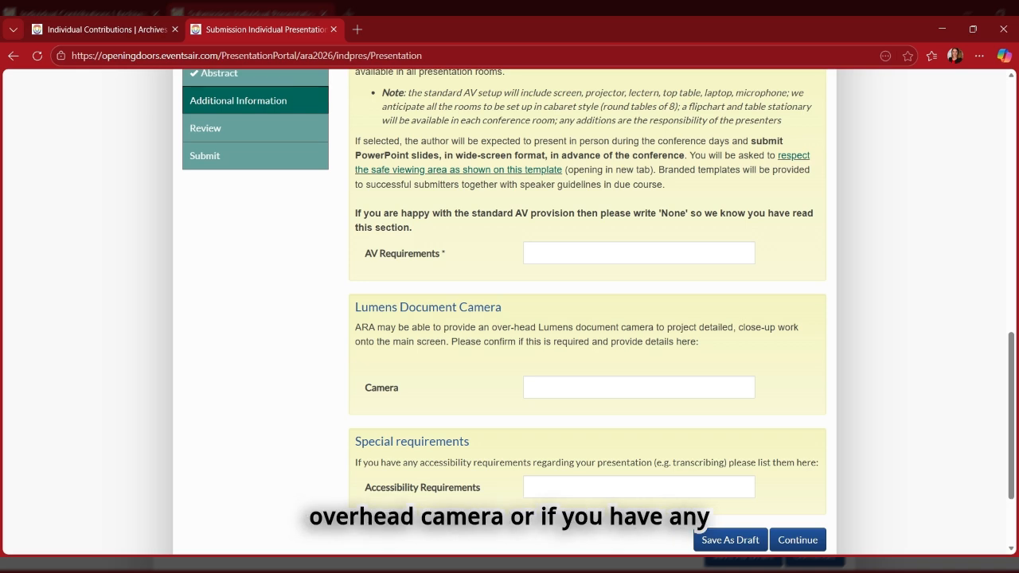
{"action": "scroll", "coordinate": [496, 323], "scroll_direction": "down", "scroll_amount": 2}
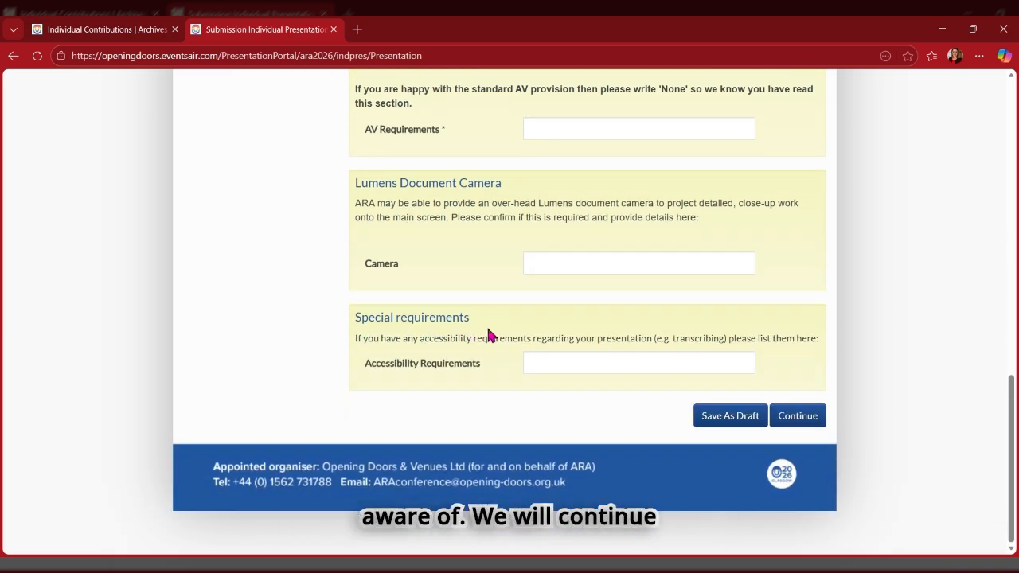
{"action": "left_click", "coordinate": [798, 417]}
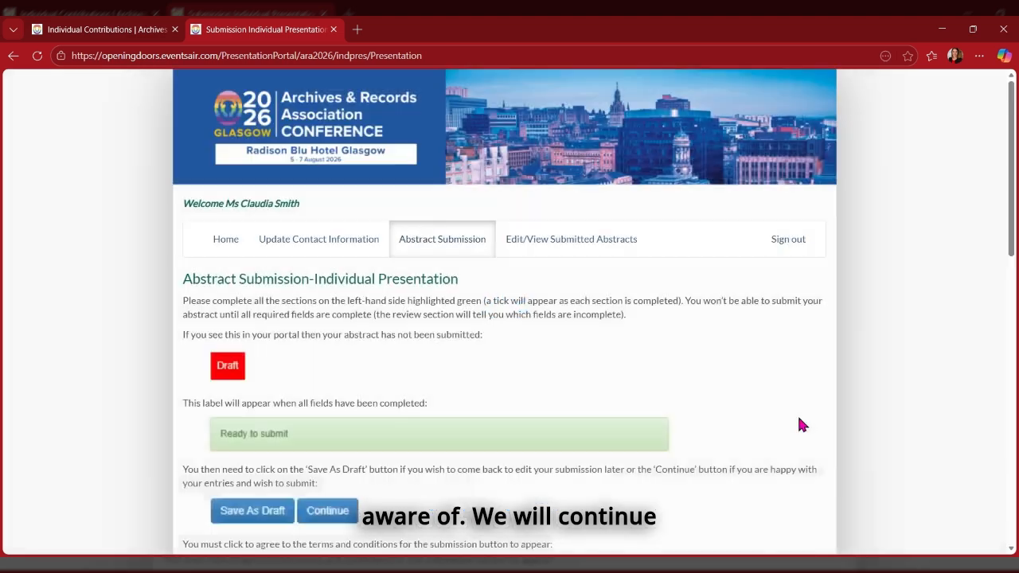
{"action": "scroll", "coordinate": [796, 414], "scroll_direction": "down", "scroll_amount": 3}
{"action": "scroll", "coordinate": [786, 407], "scroll_direction": "down", "scroll_amount": 2}
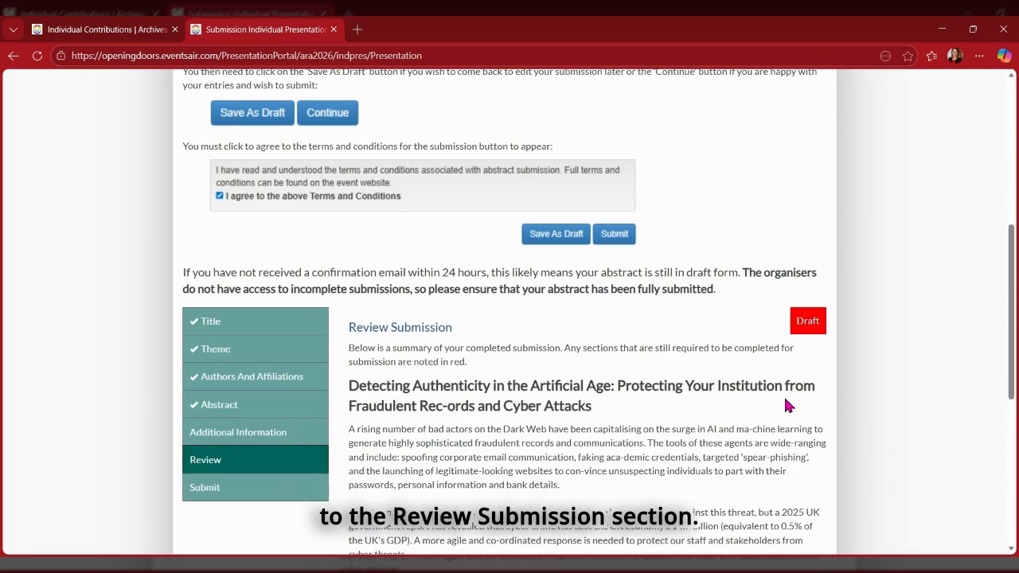
{"action": "scroll", "coordinate": [504, 403], "scroll_direction": "down", "scroll_amount": 3}
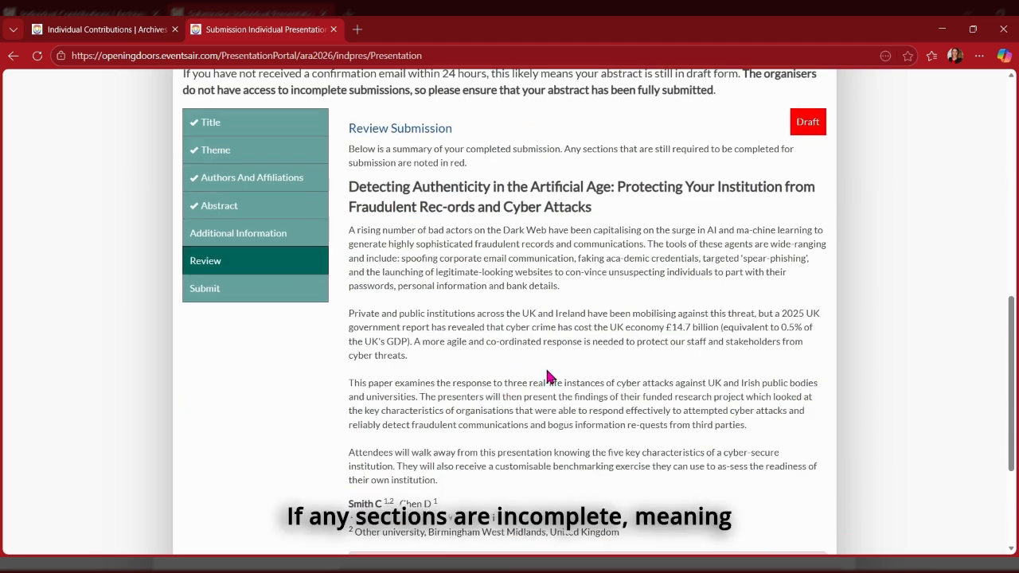
{"action": "scroll", "coordinate": [547, 374], "scroll_direction": "down", "scroll_amount": 1}
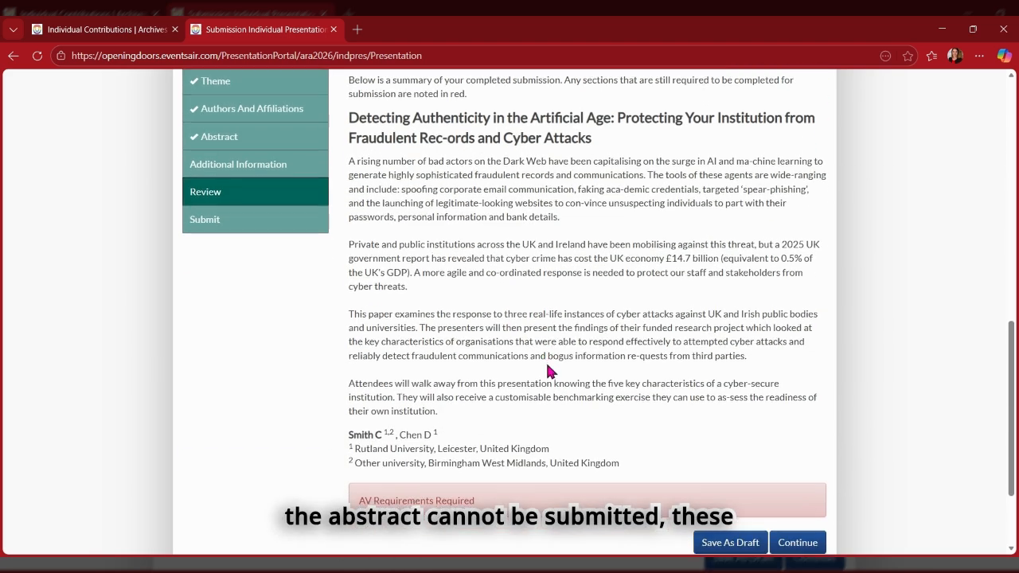
{"action": "scroll", "coordinate": [547, 371], "scroll_direction": "down", "scroll_amount": 1}
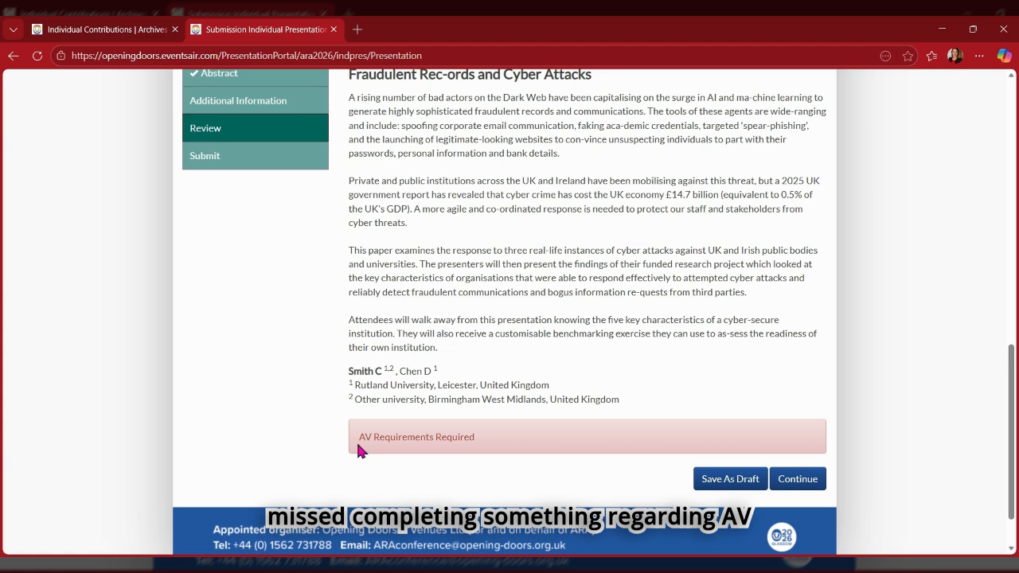
{"action": "scroll", "coordinate": [468, 447], "scroll_direction": "up", "scroll_amount": 1}
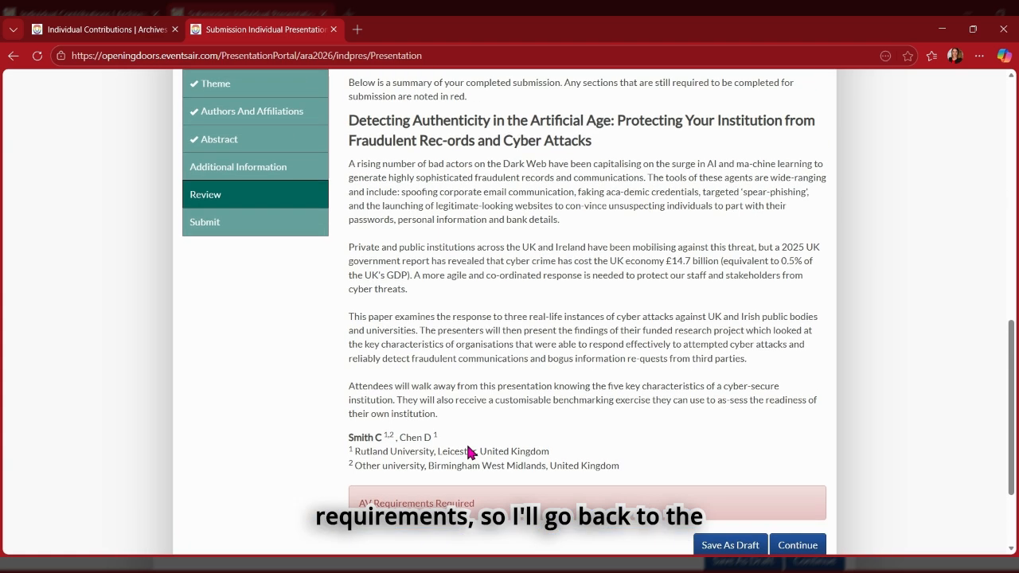
Enter 'None' as the AV Requirements answer and continue to the review.
{"action": "left_click", "coordinate": [242, 171]}
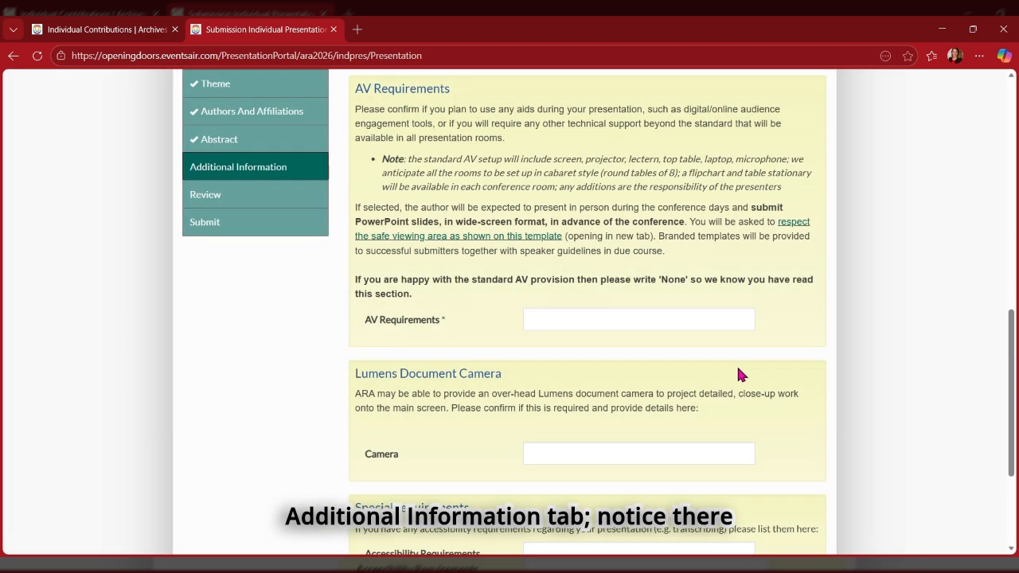
{"action": "double_click", "coordinate": [442, 319]}
{"action": "scroll", "coordinate": [505, 335], "scroll_direction": "up", "scroll_amount": 1}
{"action": "left_click", "coordinate": [504, 352]}
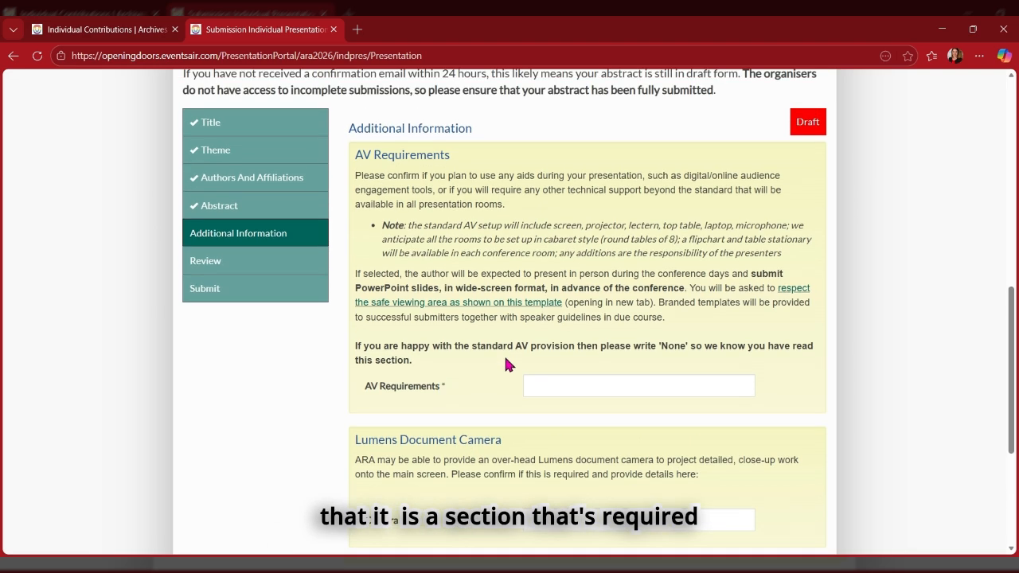
{"action": "left_click", "coordinate": [594, 384]}
{"action": "left_click", "coordinate": [592, 375]}
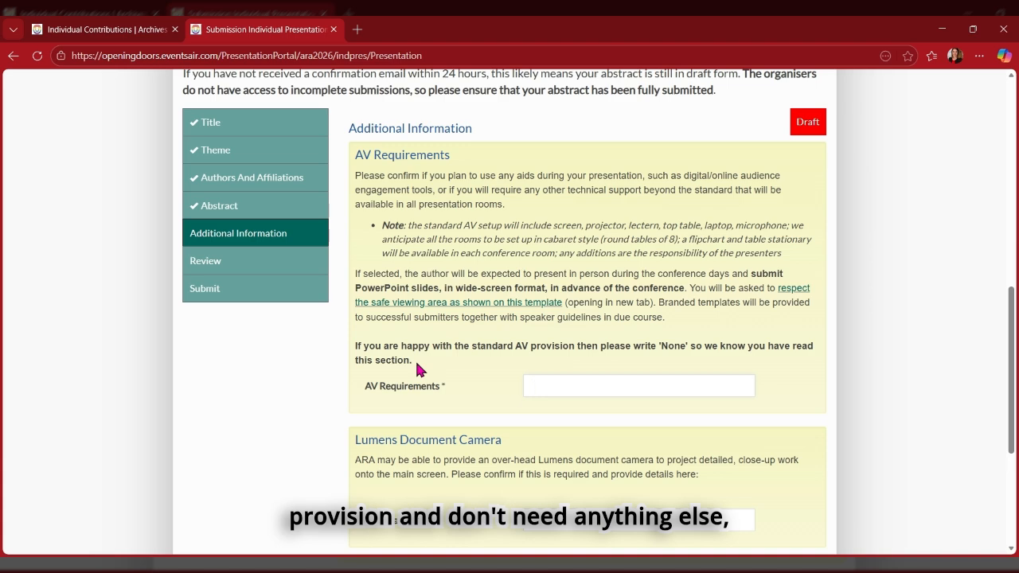
{"action": "type", "text": "None"}
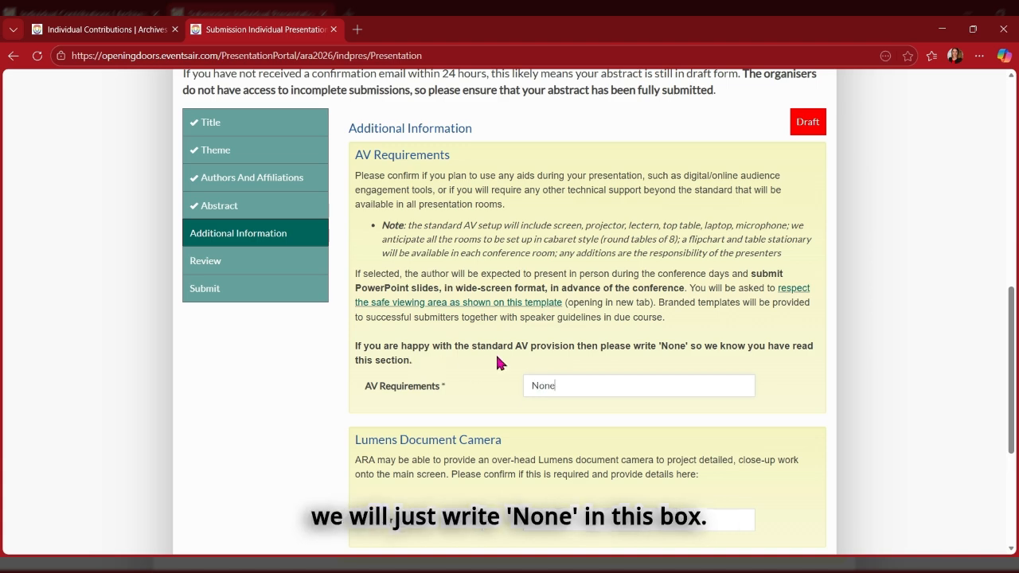
{"action": "scroll", "coordinate": [489, 367], "scroll_direction": "down", "scroll_amount": 1}
{"action": "scroll", "coordinate": [488, 368], "scroll_direction": "up", "scroll_amount": 1}
{"action": "scroll", "coordinate": [545, 357], "scroll_direction": "down", "scroll_amount": 4}
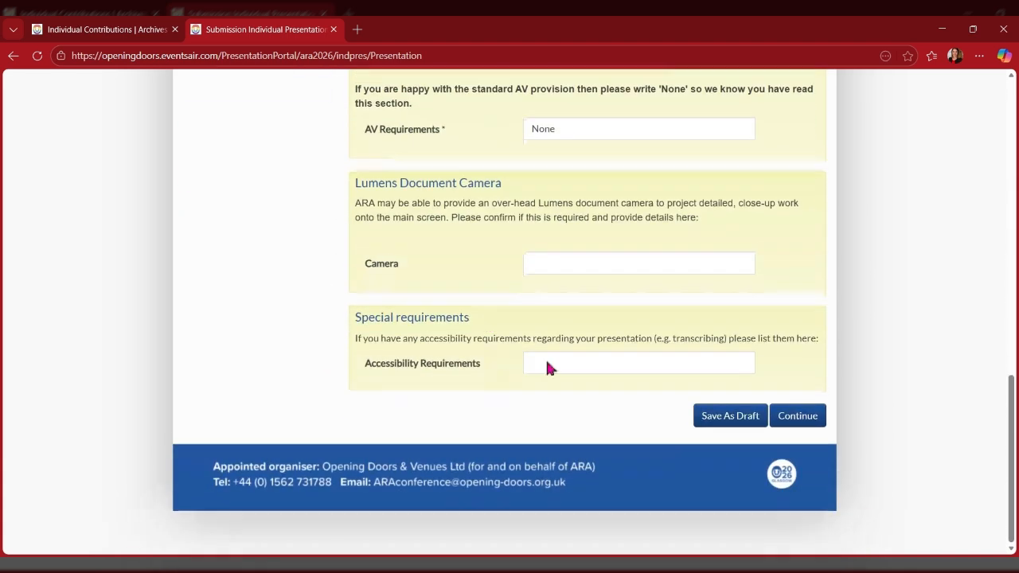
{"action": "left_click", "coordinate": [796, 416]}
{"action": "scroll", "coordinate": [793, 418], "scroll_direction": "down", "scroll_amount": 10}
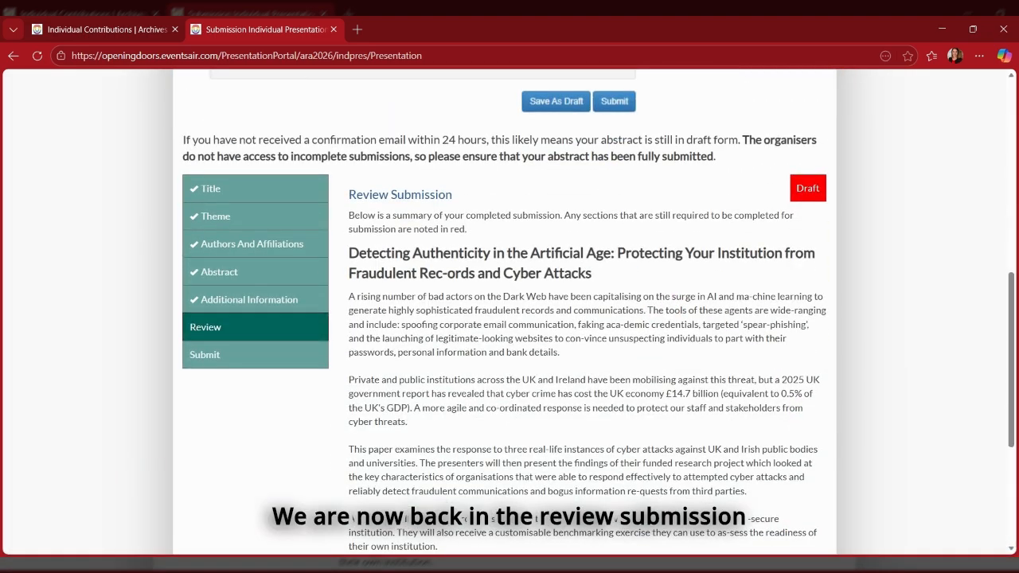
Confirm the review shows the green 'Ready to submit' box and proceed to the Submit step.
{"action": "scroll", "coordinate": [545, 397], "scroll_direction": "down", "scroll_amount": 3}
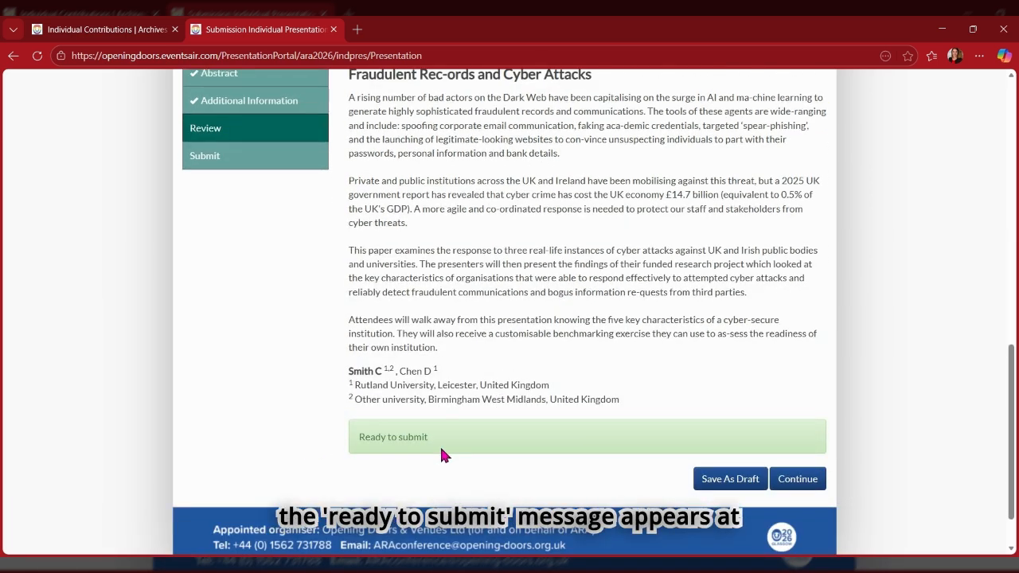
{"action": "scroll", "coordinate": [442, 455], "scroll_direction": "up", "scroll_amount": 2}
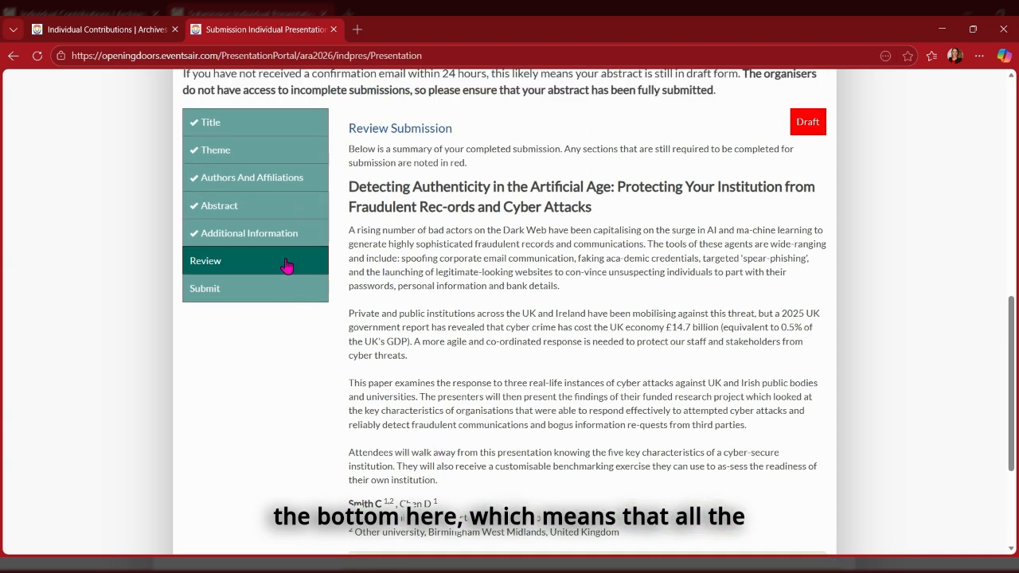
{"action": "scroll", "coordinate": [333, 418], "scroll_direction": "down", "scroll_amount": 2}
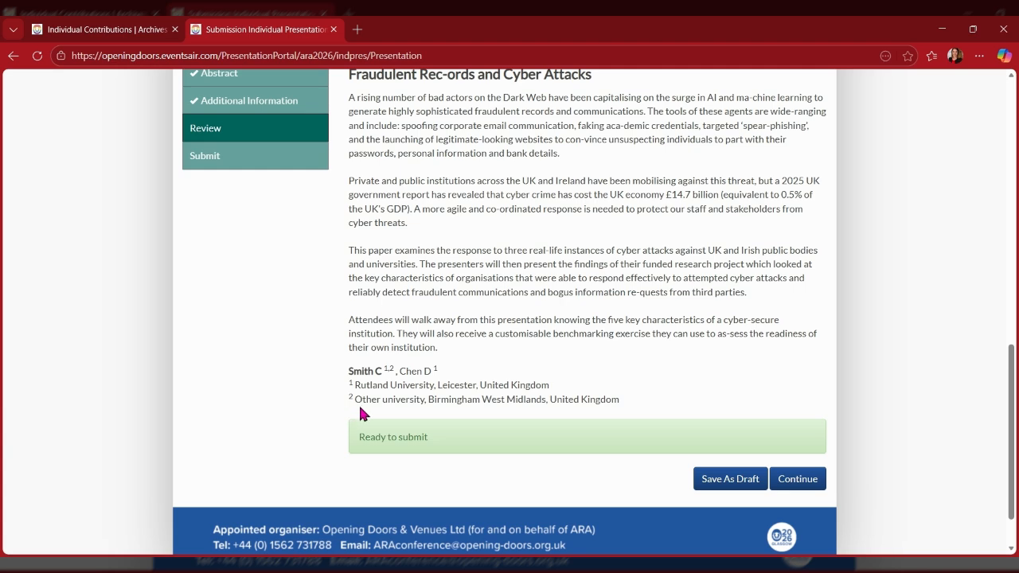
{"action": "scroll", "coordinate": [518, 386], "scroll_direction": "down", "scroll_amount": 1}
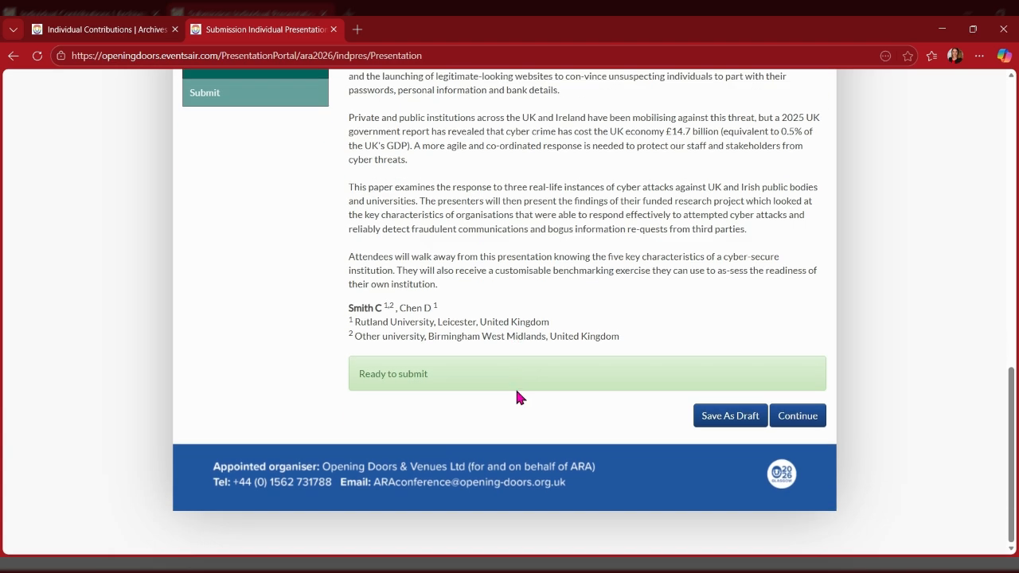
{"action": "left_click", "coordinate": [798, 416]}
Agree to the terms and conditions, then save the abstract as a draft.
{"action": "scroll", "coordinate": [790, 404], "scroll_direction": "down", "scroll_amount": 6}
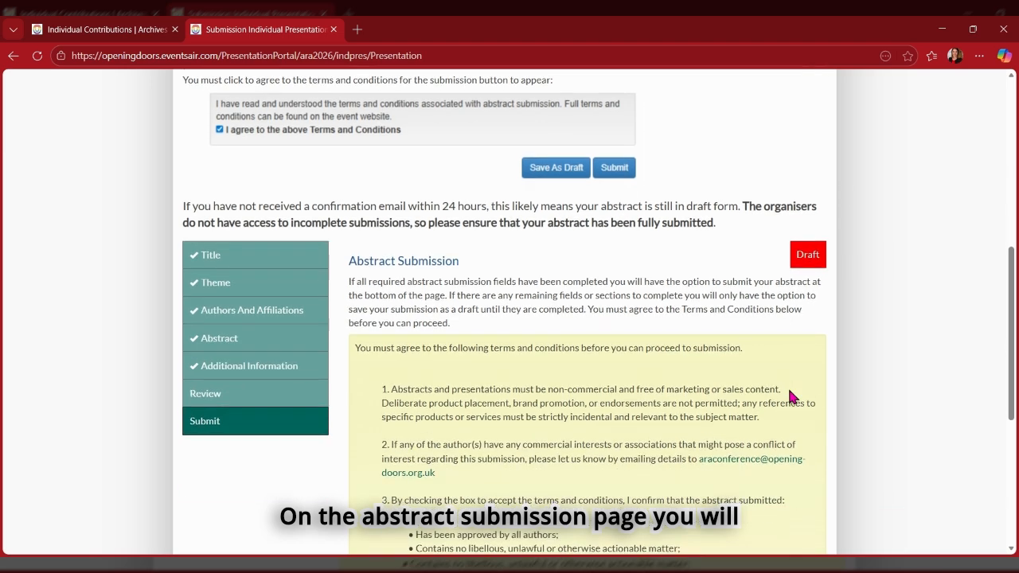
{"action": "scroll", "coordinate": [790, 395], "scroll_direction": "down", "scroll_amount": 2}
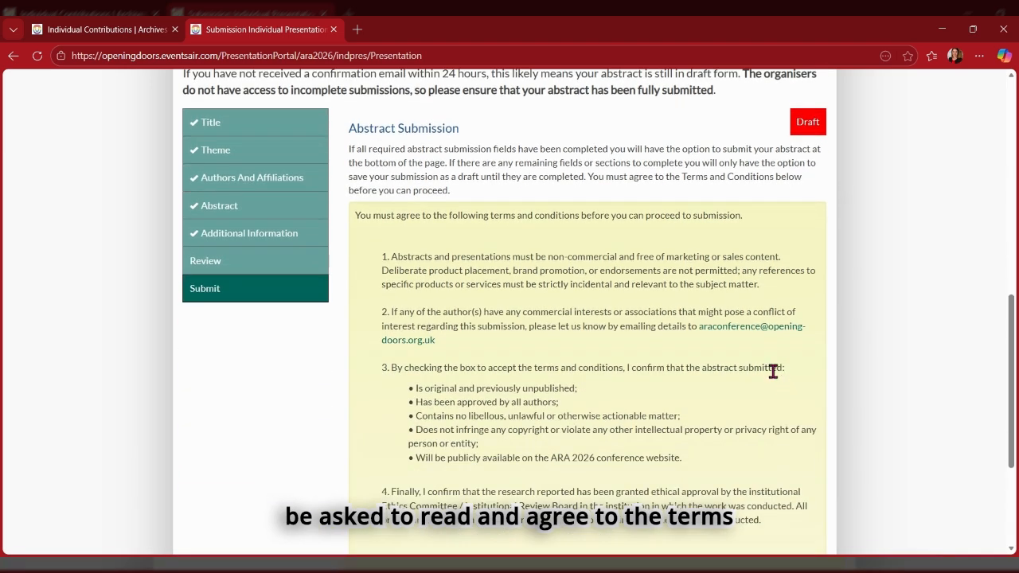
{"action": "scroll", "coordinate": [773, 369], "scroll_direction": "down", "scroll_amount": 3}
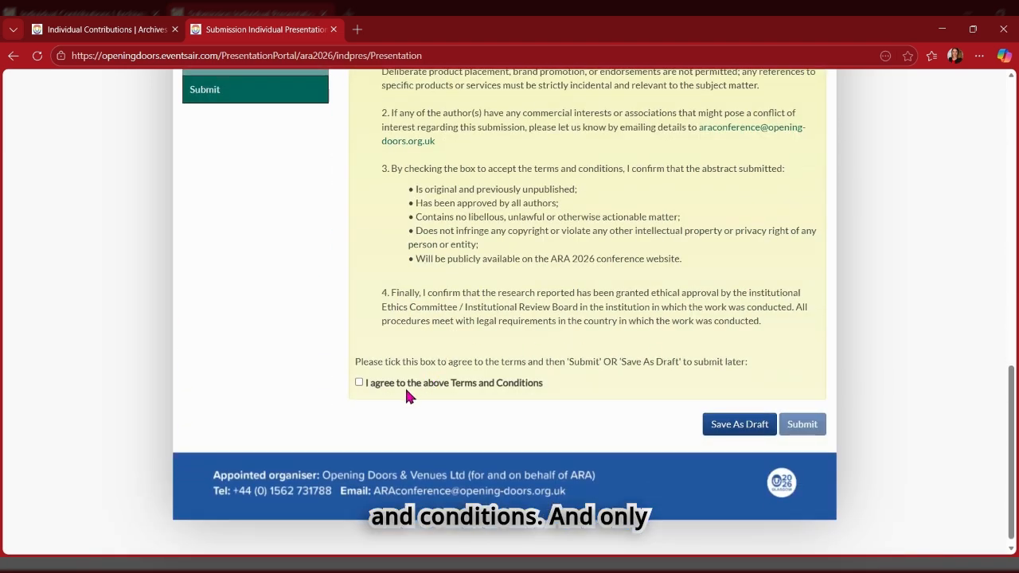
{"action": "left_click", "coordinate": [359, 382]}
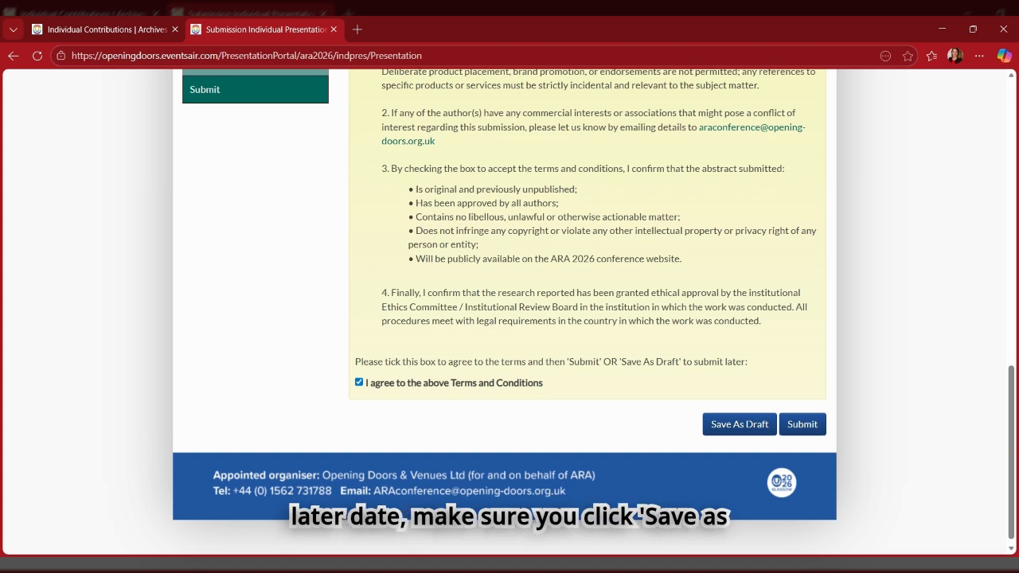
{"action": "left_click", "coordinate": [736, 433]}
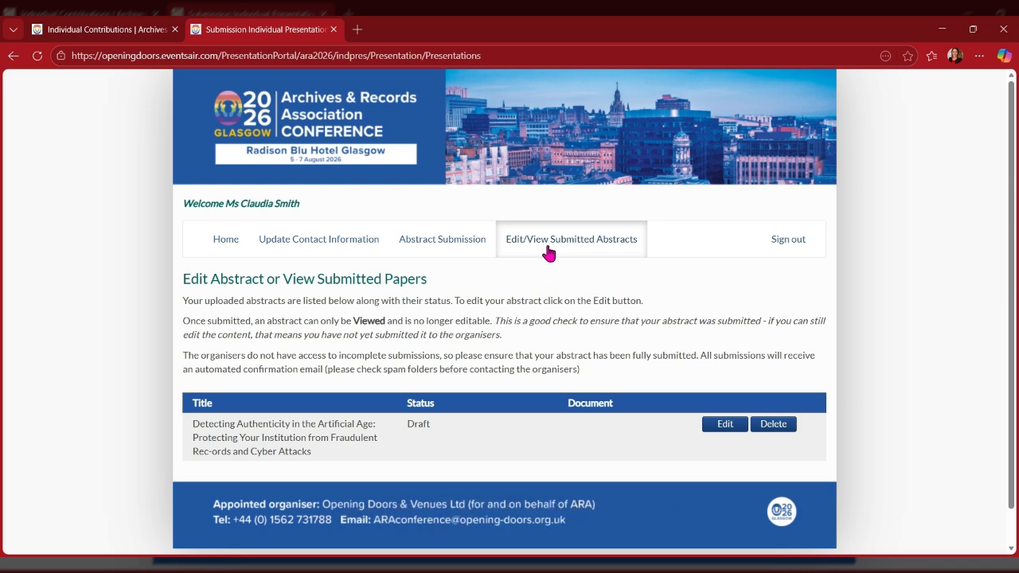
Reopen the draft, agree to the terms on the Submit tab, and submit the abstract.
{"action": "scroll", "coordinate": [551, 286], "scroll_direction": "down", "scroll_amount": 1}
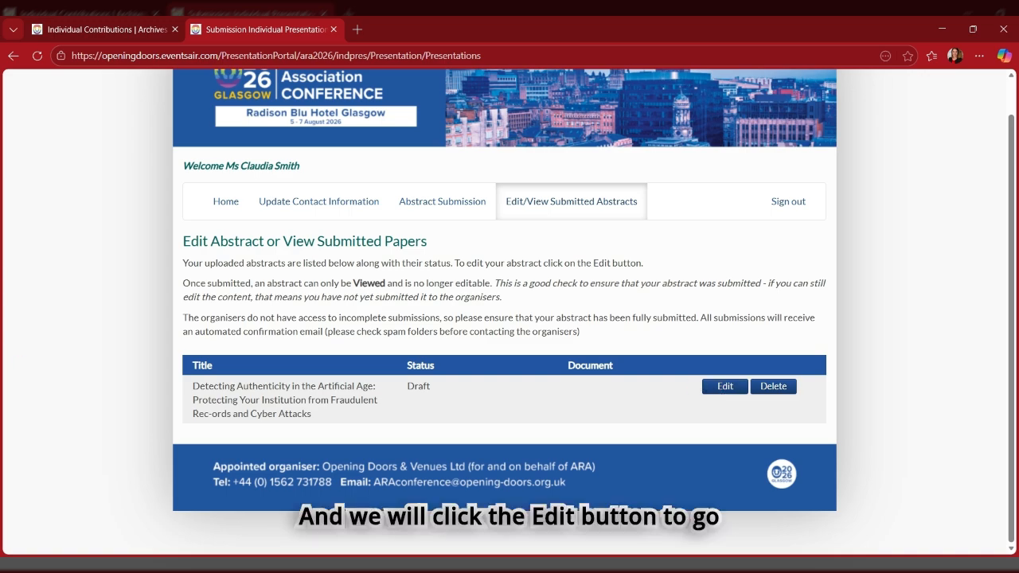
{"action": "left_click", "coordinate": [728, 386]}
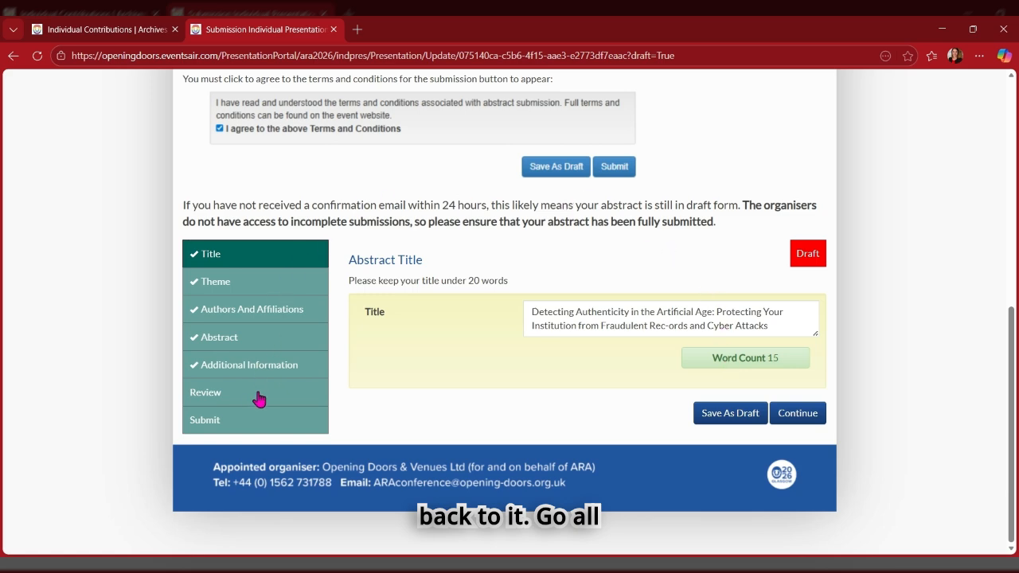
{"action": "left_click", "coordinate": [248, 423]}
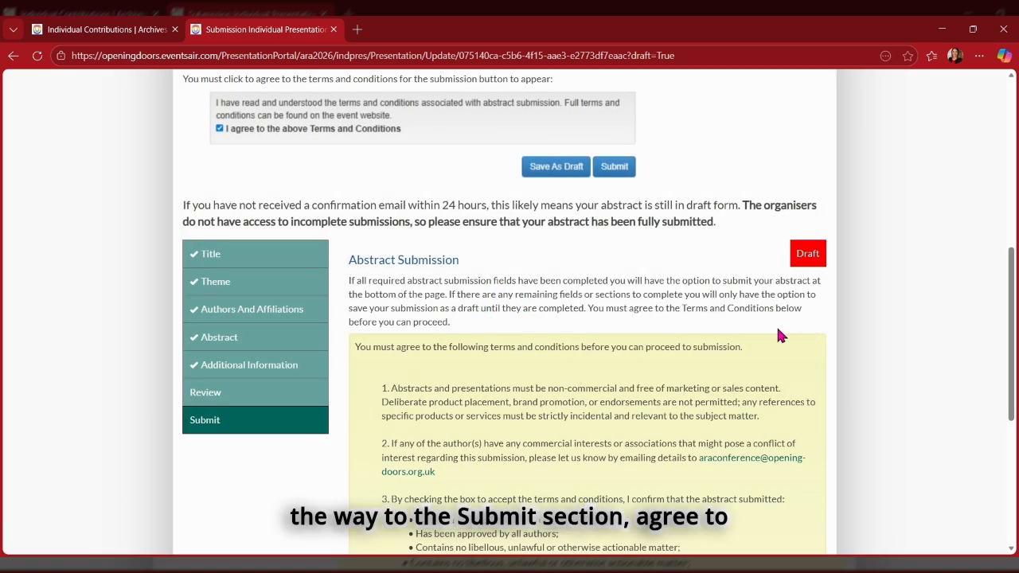
{"action": "scroll", "coordinate": [776, 326], "scroll_direction": "down", "scroll_amount": 4}
{"action": "left_click", "coordinate": [359, 381]}
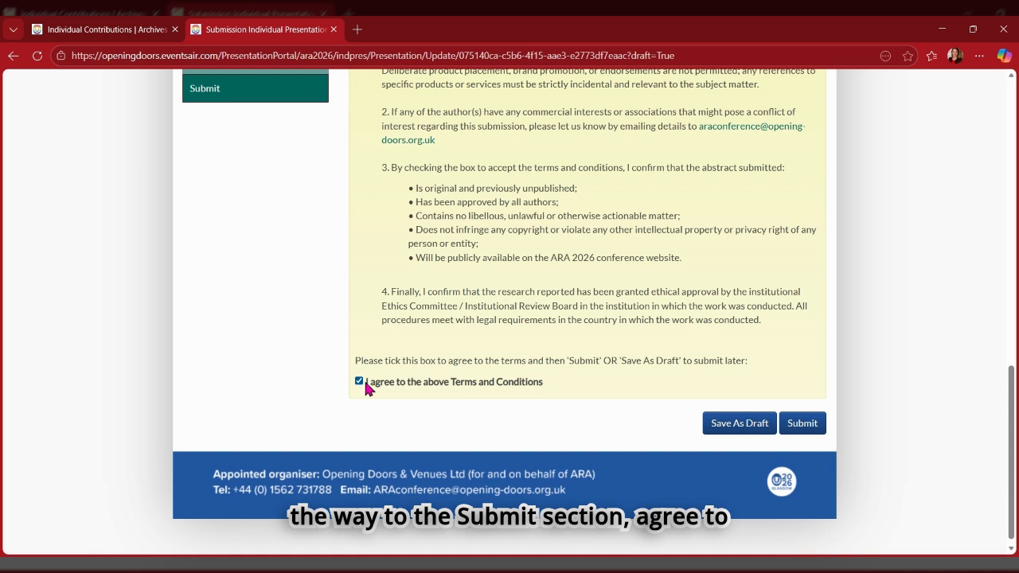
{"action": "left_click", "coordinate": [802, 423]}
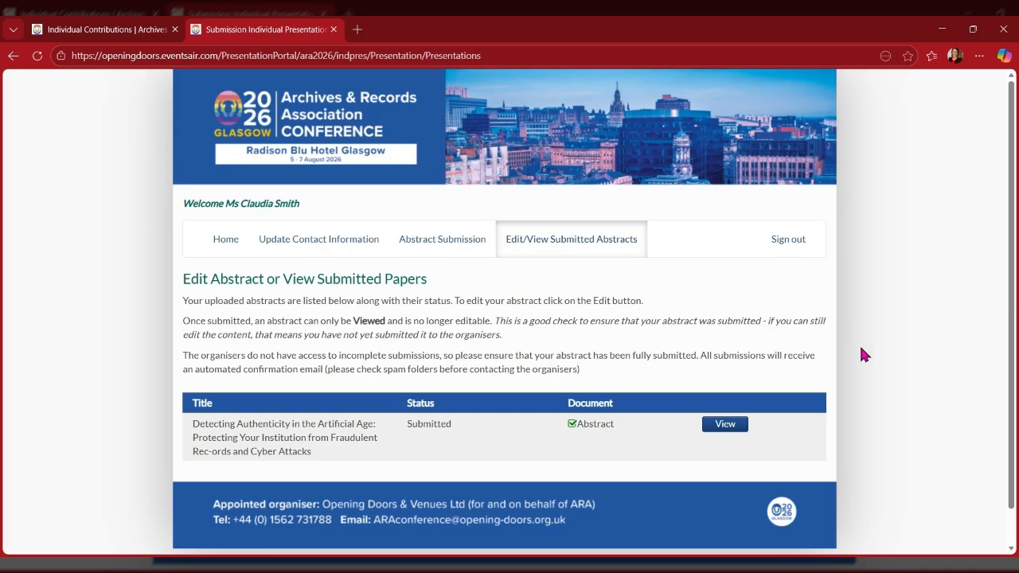
Review the submitted abstract's Theme and Authors And Affiliations, then start a new individual presentation abstract.
{"action": "left_click", "coordinate": [724, 433]}
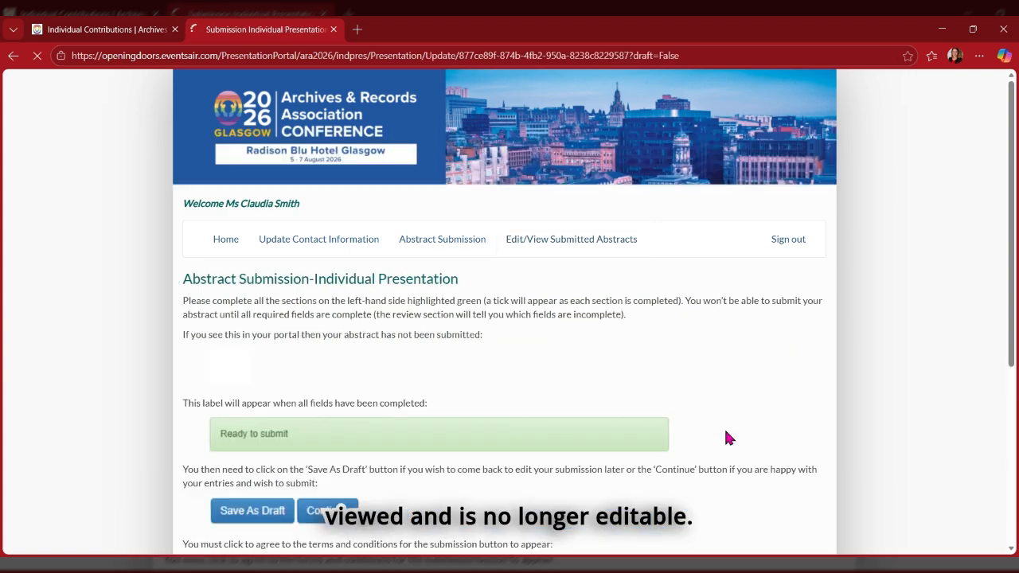
{"action": "scroll", "coordinate": [716, 409], "scroll_direction": "down", "scroll_amount": 5}
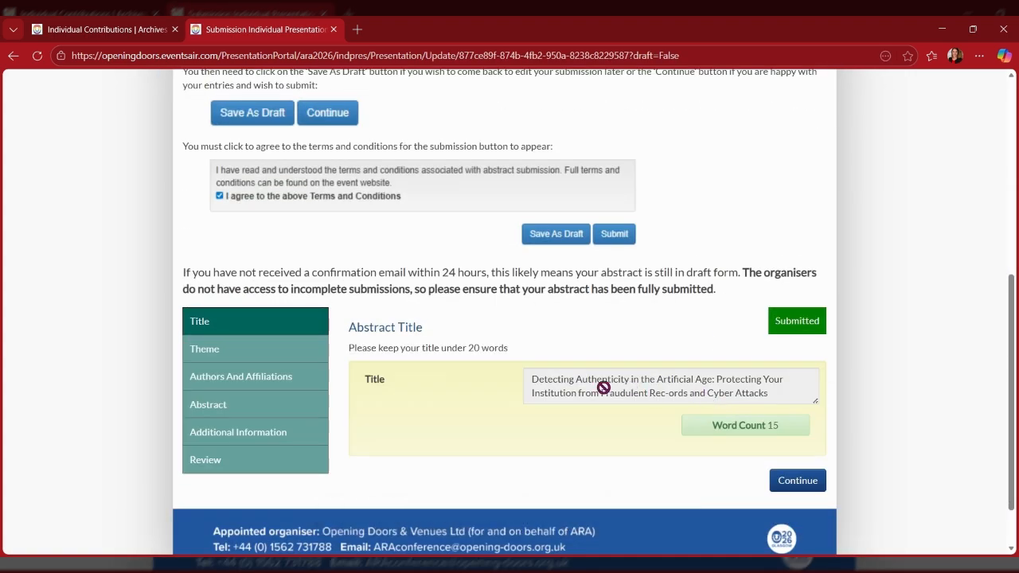
{"action": "left_click", "coordinate": [244, 354]}
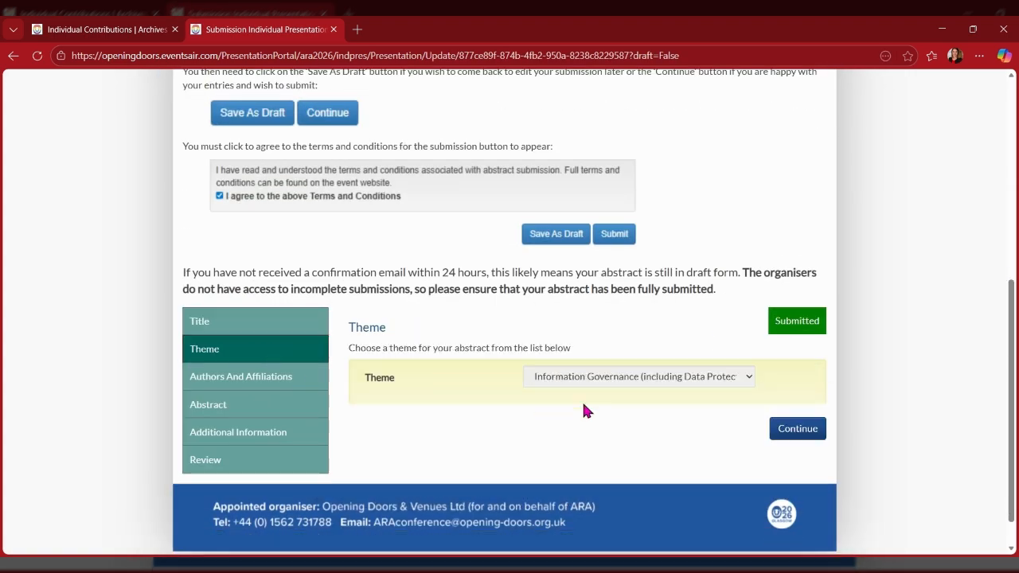
{"action": "left_click", "coordinate": [230, 380]}
{"action": "scroll", "coordinate": [618, 418], "scroll_direction": "down", "scroll_amount": 15}
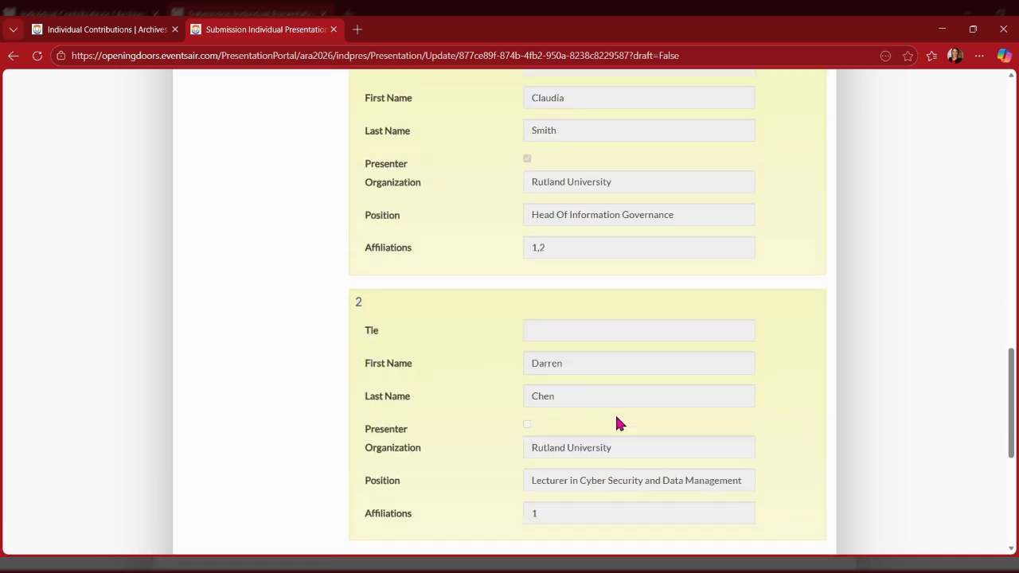
{"action": "scroll", "coordinate": [618, 419], "scroll_direction": "up", "scroll_amount": 20}
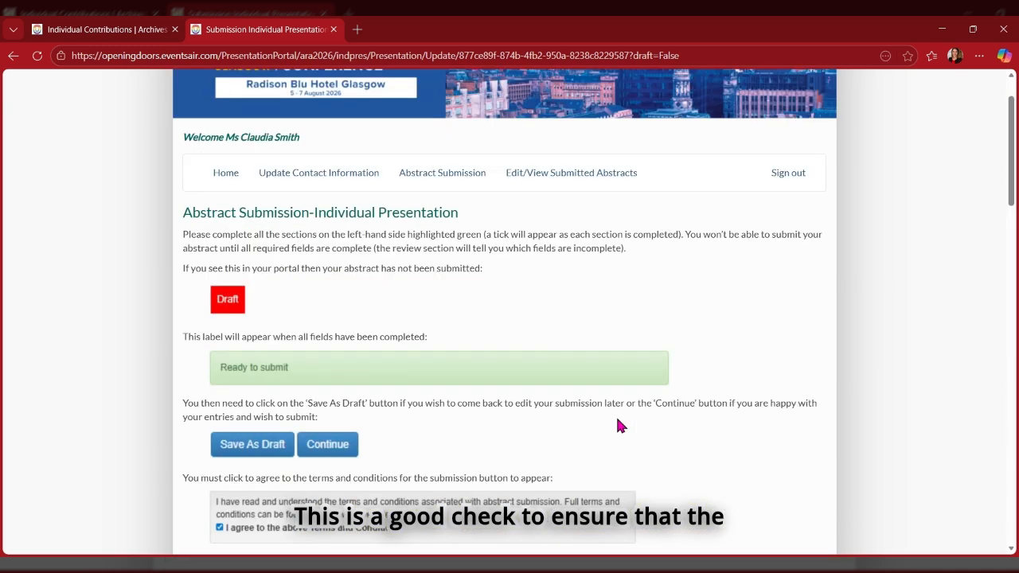
{"action": "scroll", "coordinate": [616, 417], "scroll_direction": "up", "scroll_amount": 2}
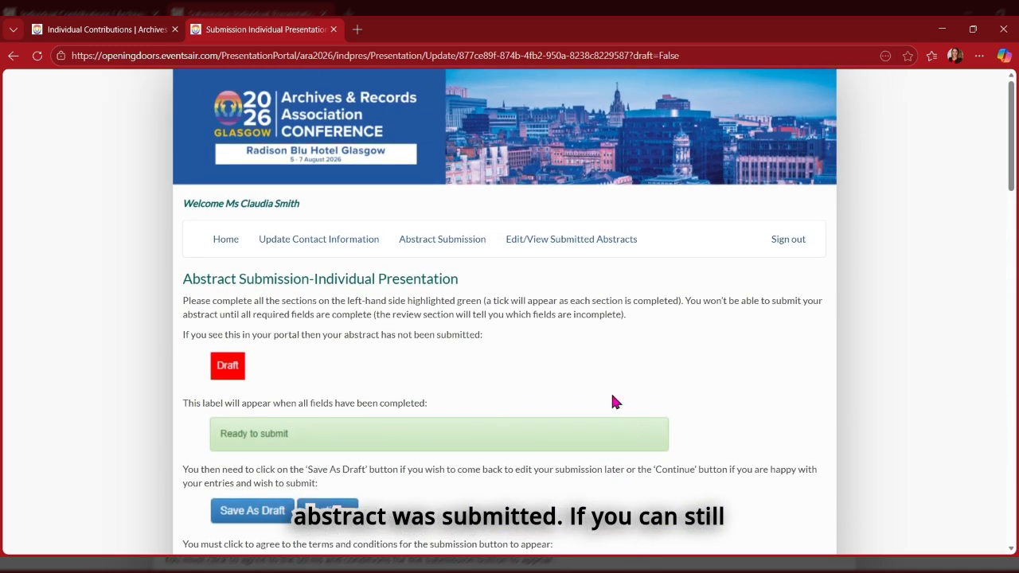
{"action": "left_click", "coordinate": [466, 243]}
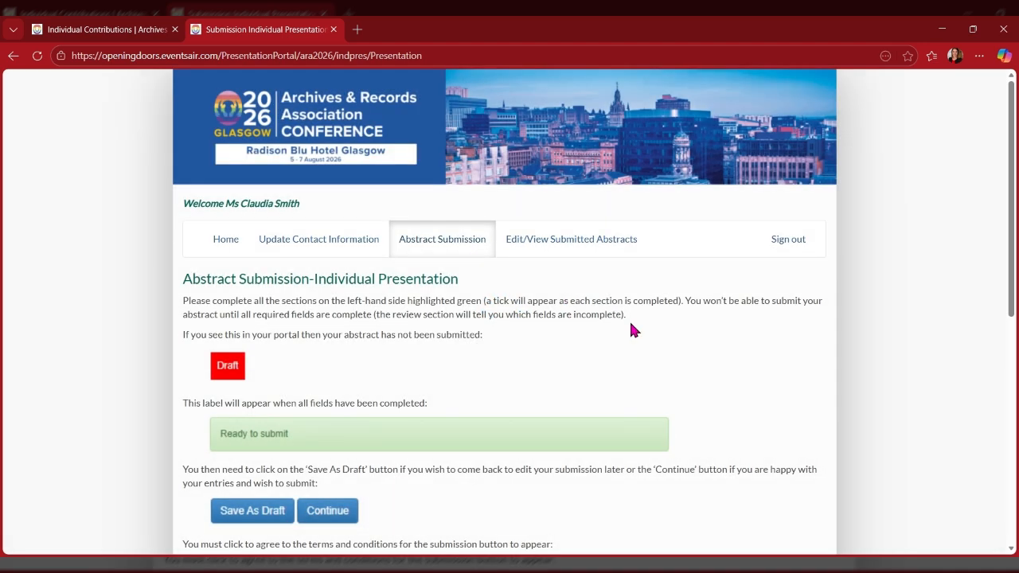
Save a new abstract titled 'test' as a draft, reopen it, then return to the abstracts list.
{"action": "scroll", "coordinate": [610, 283], "scroll_direction": "down", "scroll_amount": 4}
{"action": "scroll", "coordinate": [607, 298], "scroll_direction": "down", "scroll_amount": 3}
{"action": "left_click", "coordinate": [607, 317]}
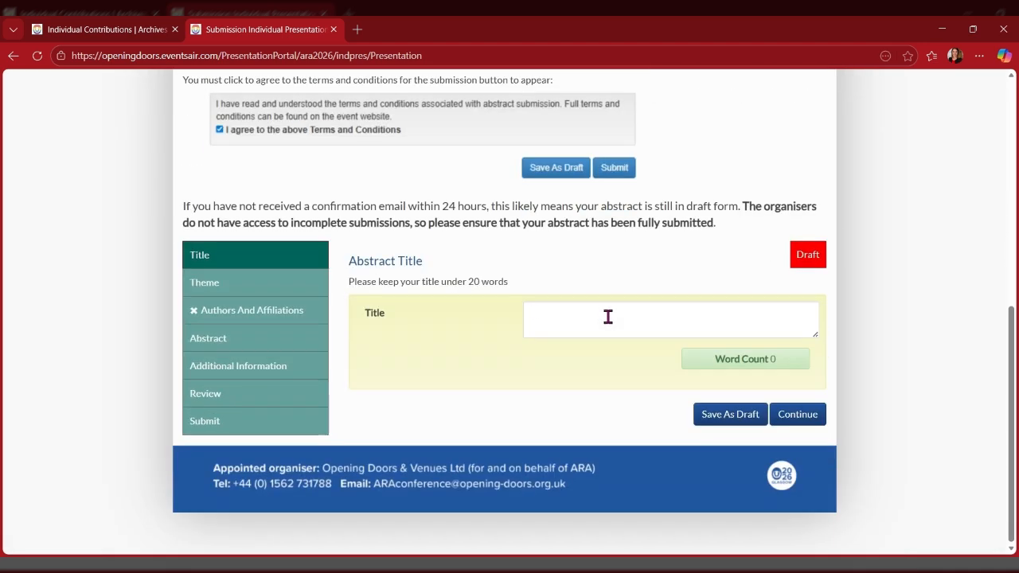
{"action": "type", "text": "test"}
{"action": "left_click", "coordinate": [713, 414]}
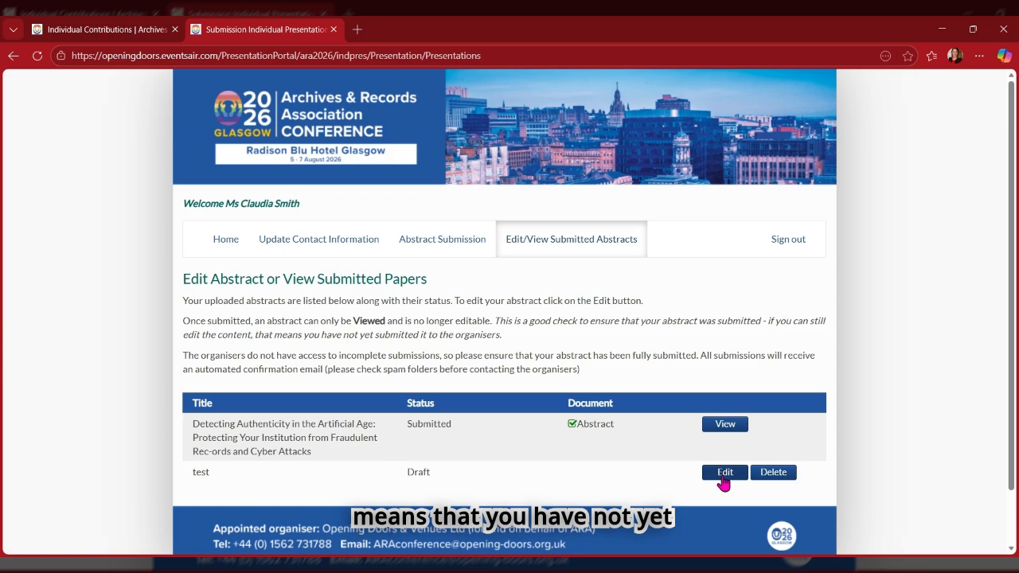
{"action": "left_click", "coordinate": [723, 473]}
{"action": "scroll", "coordinate": [733, 415], "scroll_direction": "down", "scroll_amount": 5}
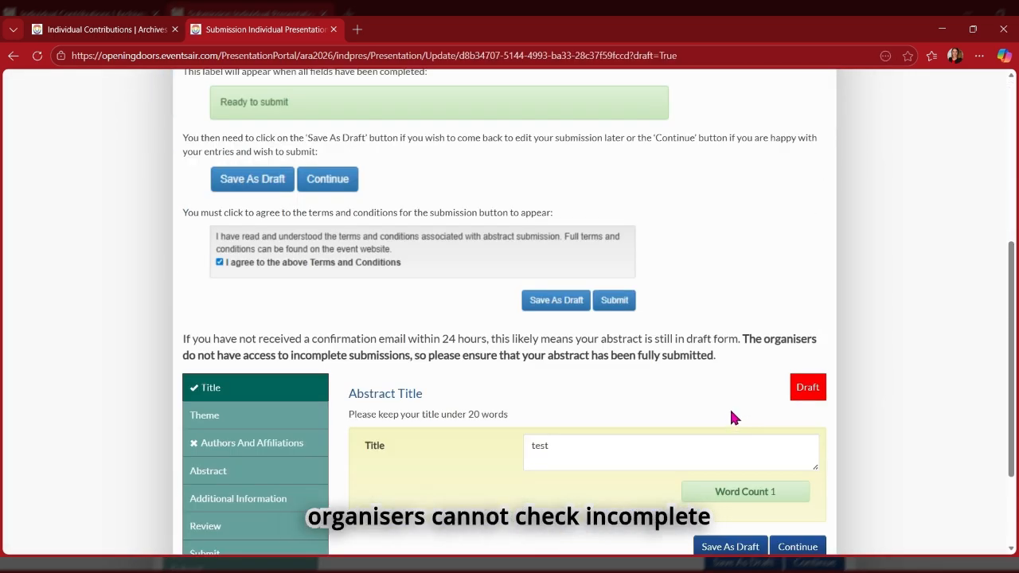
{"action": "scroll", "coordinate": [733, 418], "scroll_direction": "down", "scroll_amount": 1}
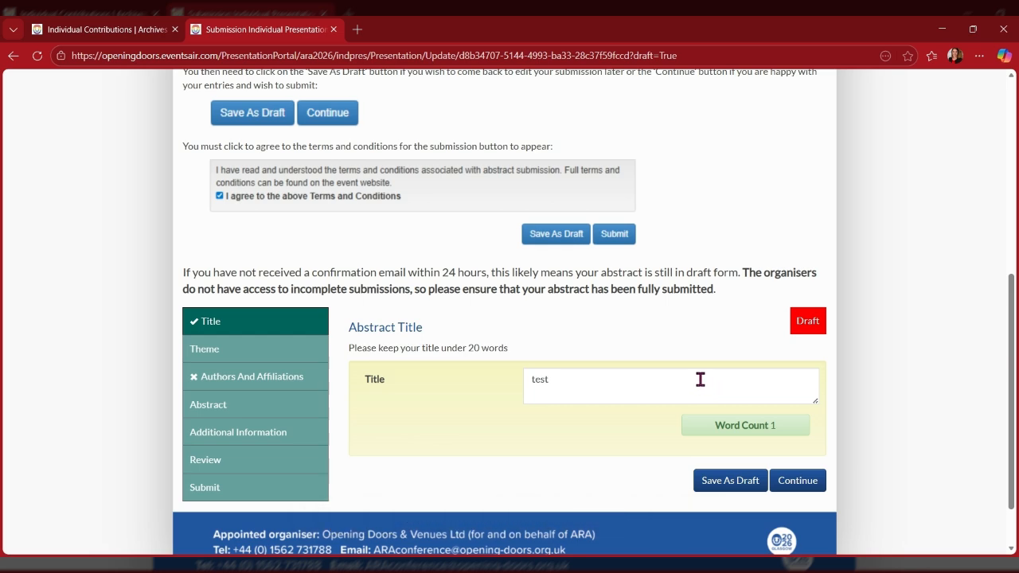
{"action": "scroll", "coordinate": [727, 464], "scroll_direction": "up", "scroll_amount": 1}
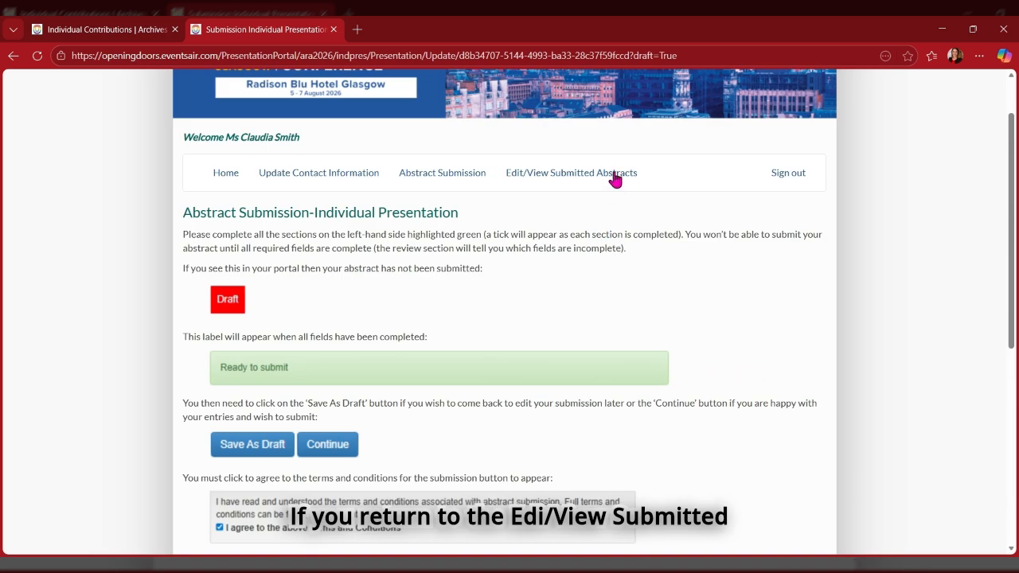
{"action": "left_click", "coordinate": [614, 171]}
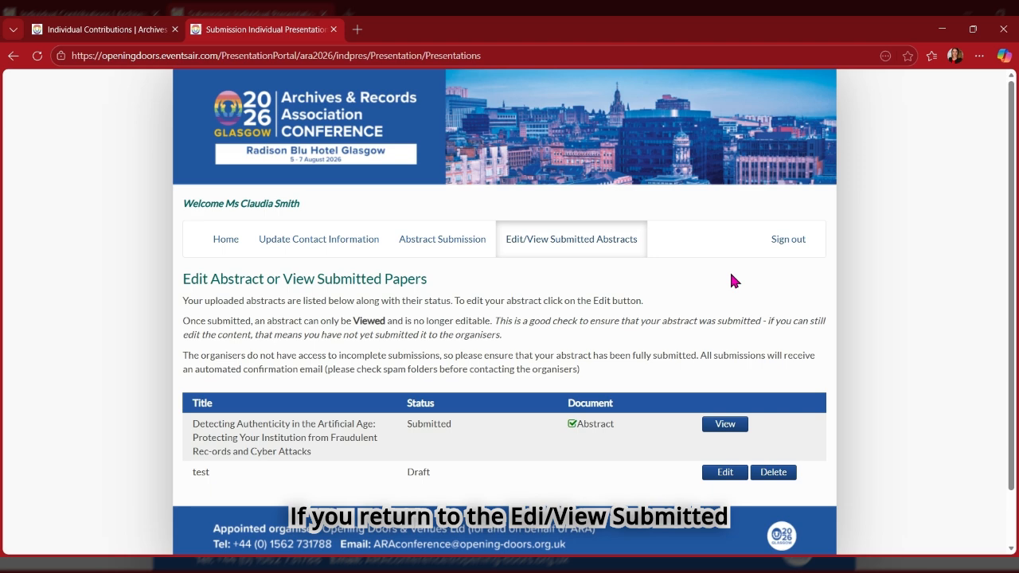
Delete the 'test' draft and highlight the remaining abstract's Submitted status.
{"action": "scroll", "coordinate": [733, 274], "scroll_direction": "down", "scroll_amount": 1}
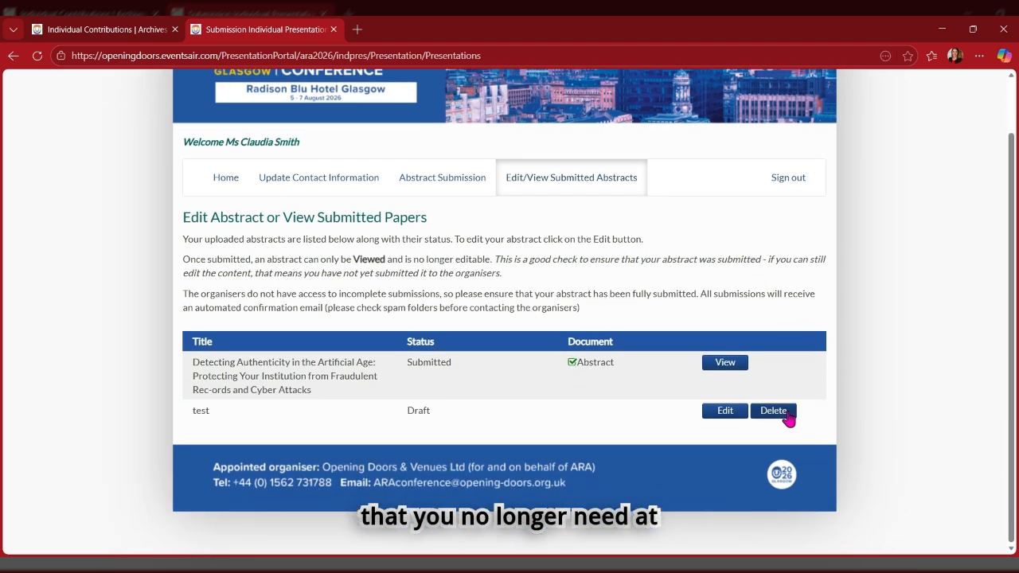
{"action": "left_click", "coordinate": [772, 411]}
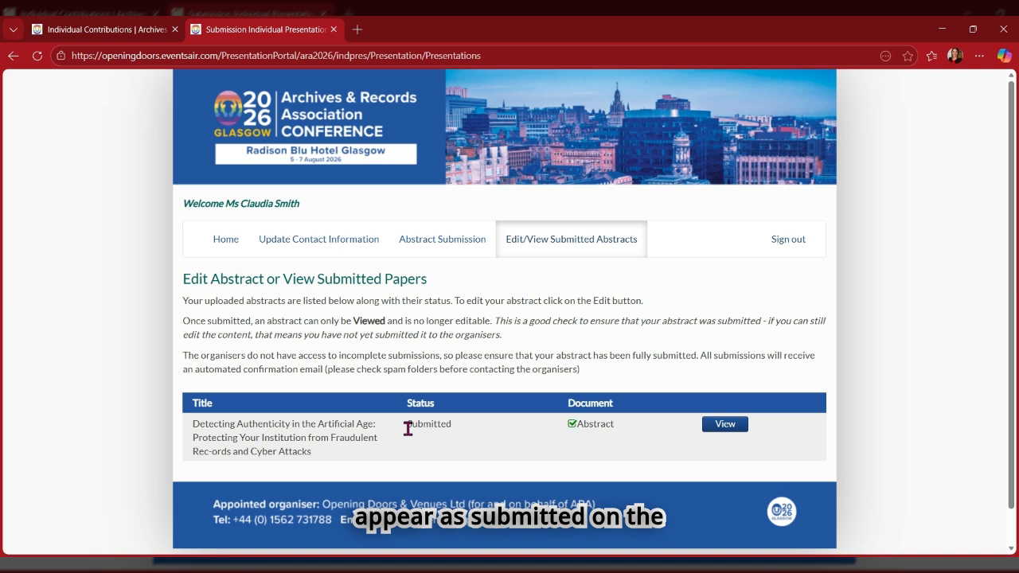
{"action": "left_click_drag", "start_coordinate": [407, 428], "coordinate": [465, 429]}
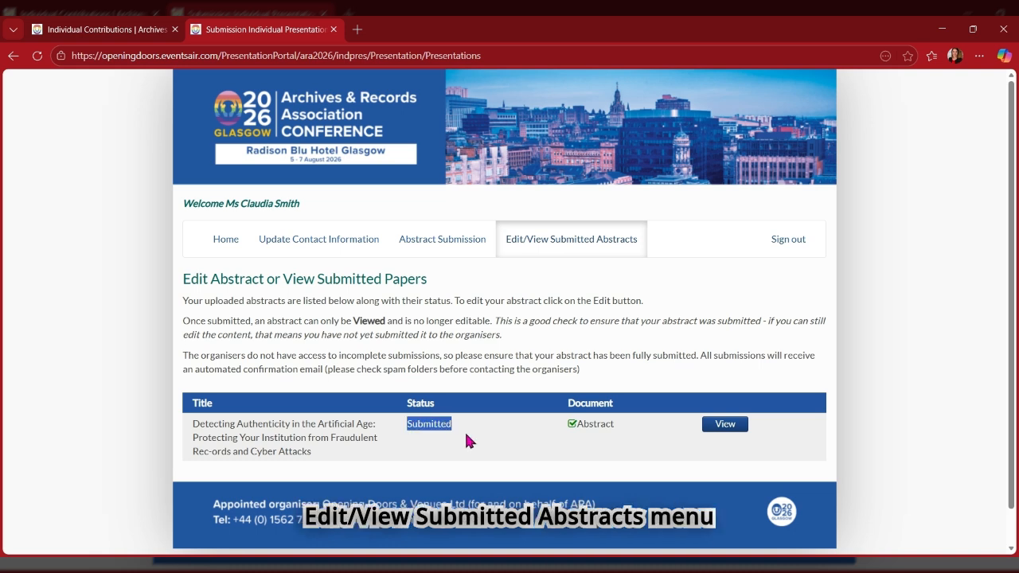
{"action": "left_click", "coordinate": [473, 427]}
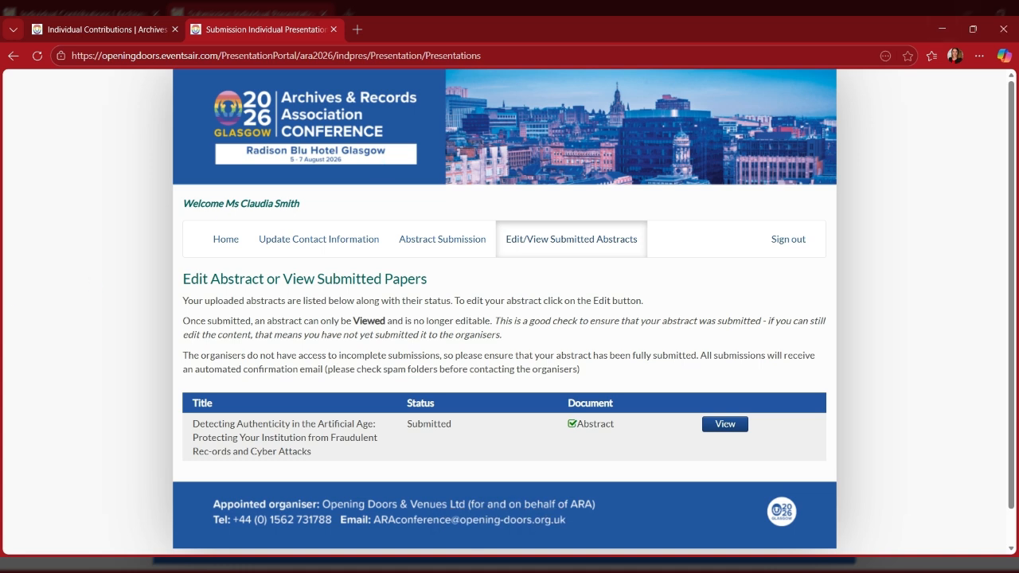
Reopen the presentation portal from Individual Contributions, sign out, and return to the guidelines page.
{"action": "left_click", "coordinate": [117, 26]}
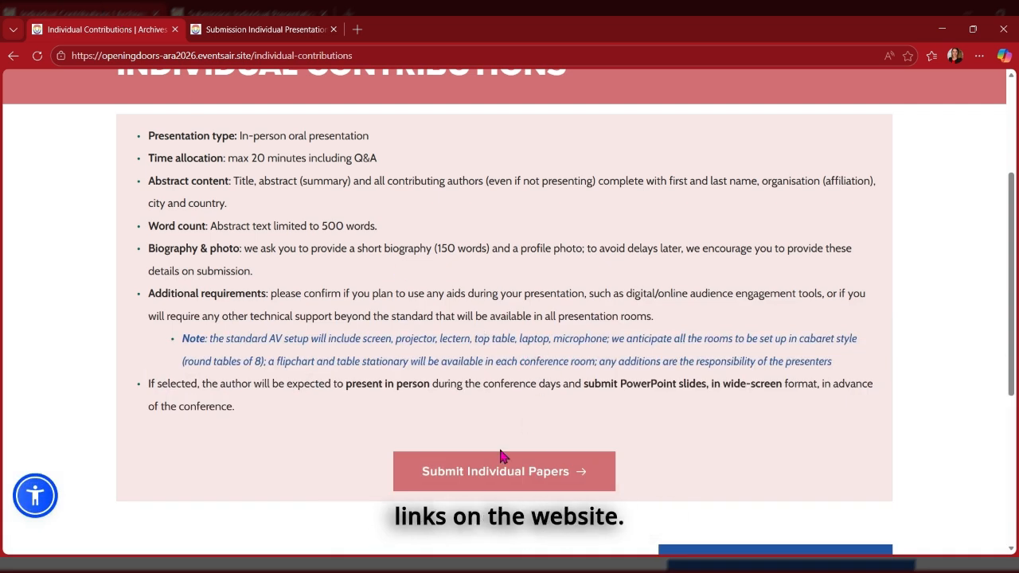
{"action": "left_click", "coordinate": [487, 473]}
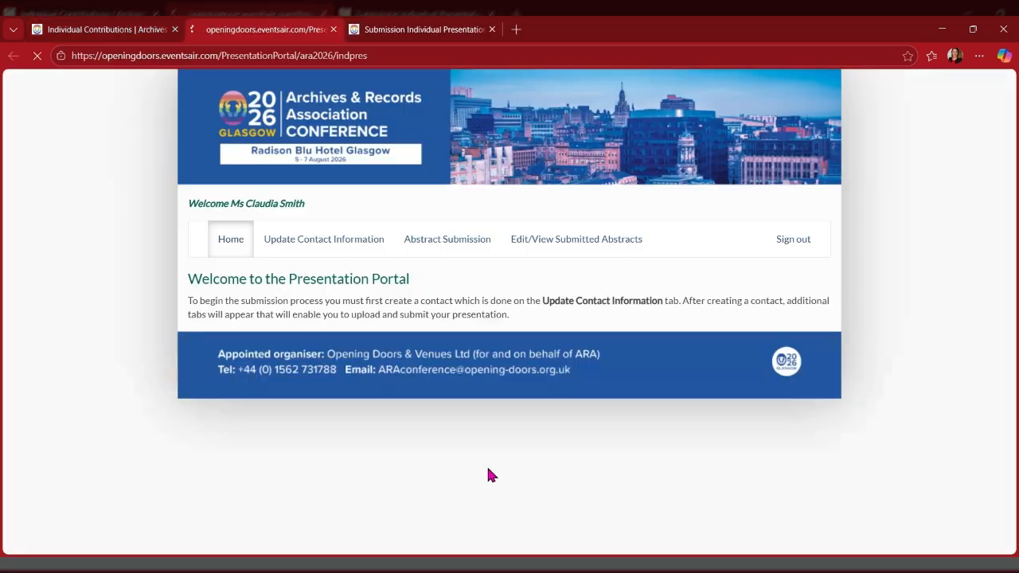
{"action": "left_click", "coordinate": [798, 239]}
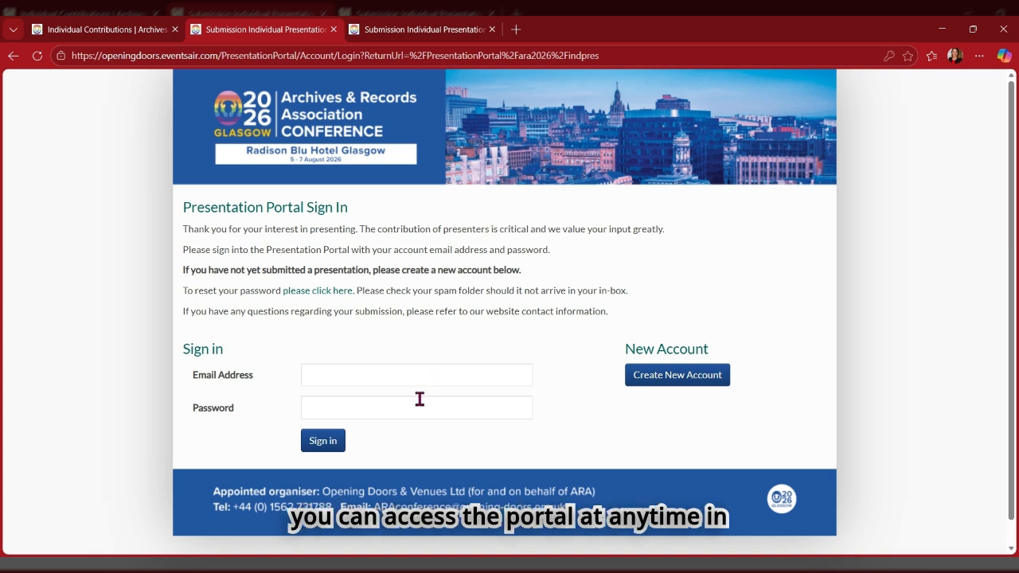
{"action": "left_click", "coordinate": [126, 32]}
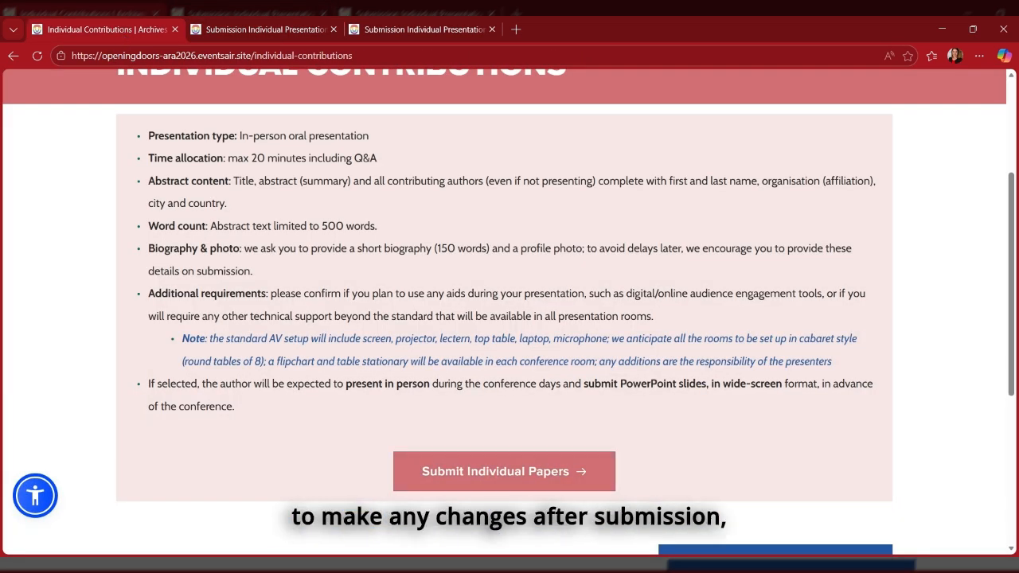
{"action": "scroll", "coordinate": [632, 273], "scroll_direction": "up", "scroll_amount": 3}
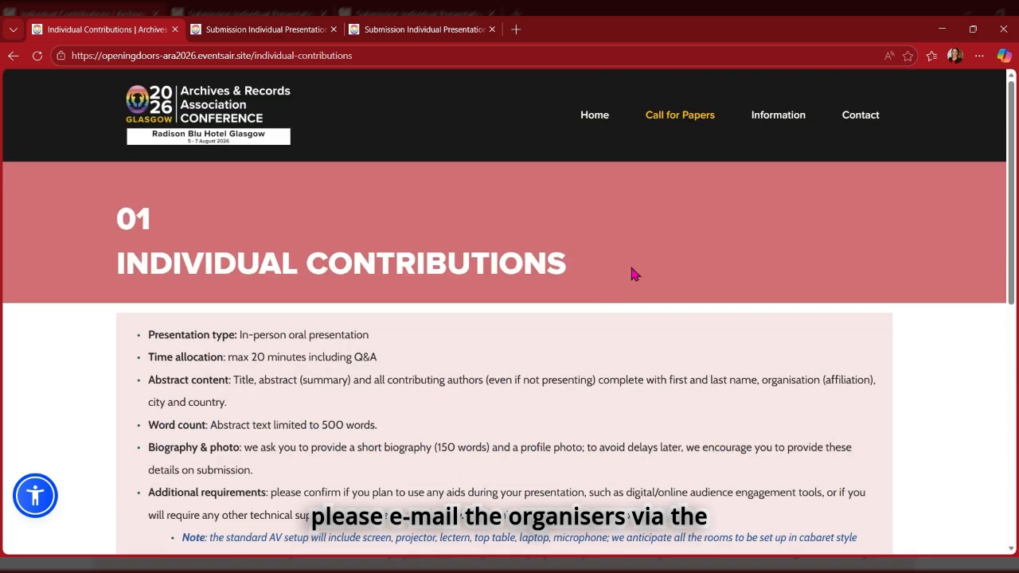
Check the conference team's phone and e-mail on the Contact page, then go to the Home page.
{"action": "left_click", "coordinate": [855, 118]}
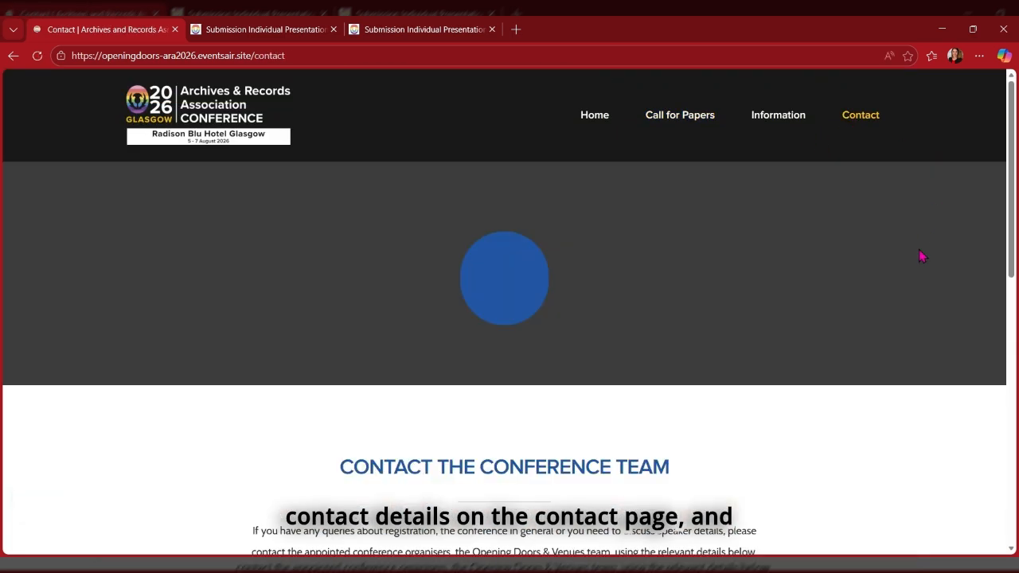
{"action": "scroll", "coordinate": [921, 259], "scroll_direction": "down", "scroll_amount": 5}
{"action": "scroll", "coordinate": [920, 265], "scroll_direction": "down", "scroll_amount": 2}
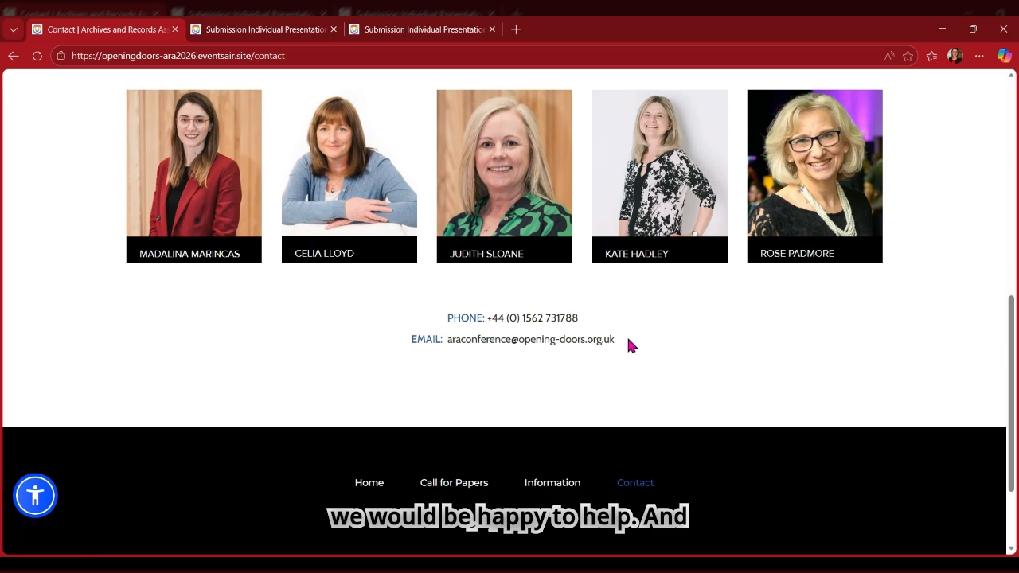
{"action": "scroll", "coordinate": [628, 340], "scroll_direction": "up", "scroll_amount": 7}
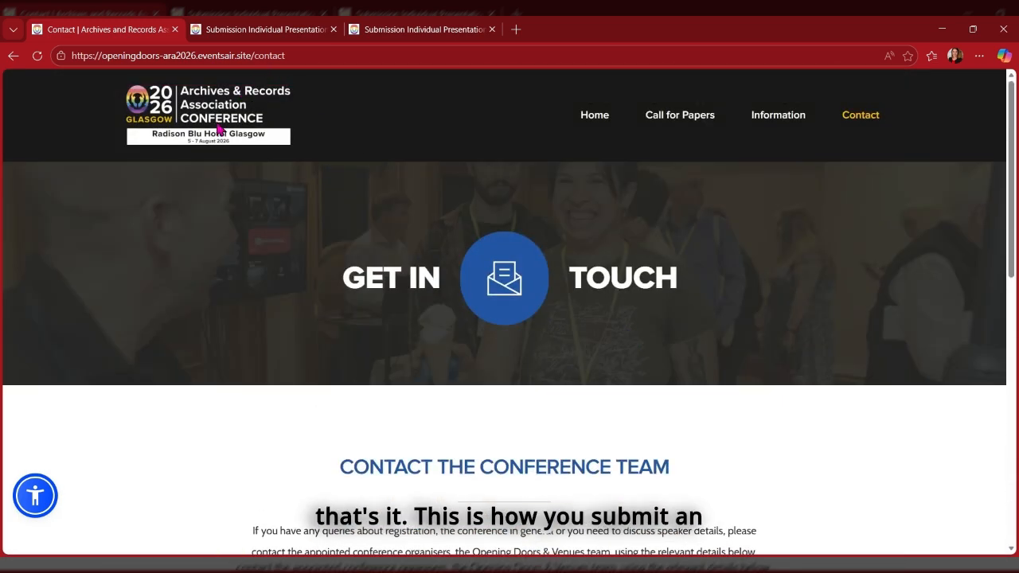
{"action": "left_click", "coordinate": [220, 130]}
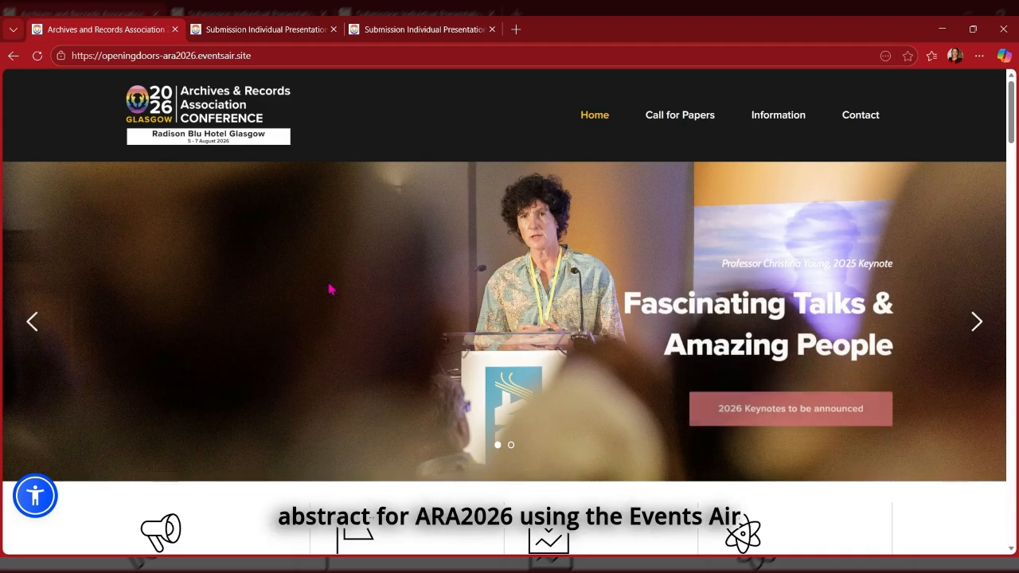